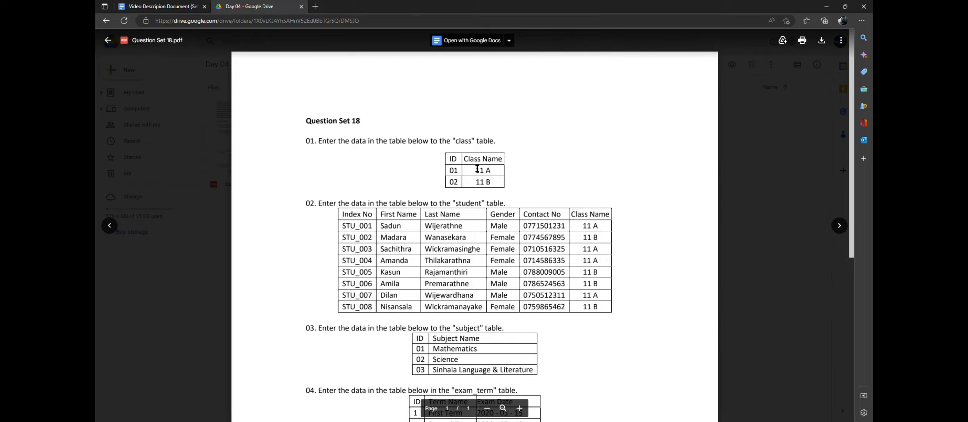
Review the five data tables in Question Set 18, from "class" through "student_exam_mark_record".
scroll(529, 195, "down", 7)
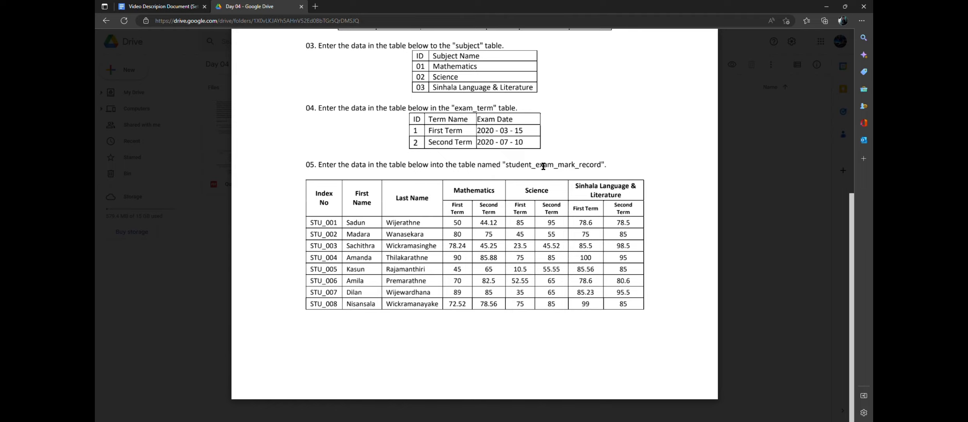
scroll(543, 166, "up", 7)
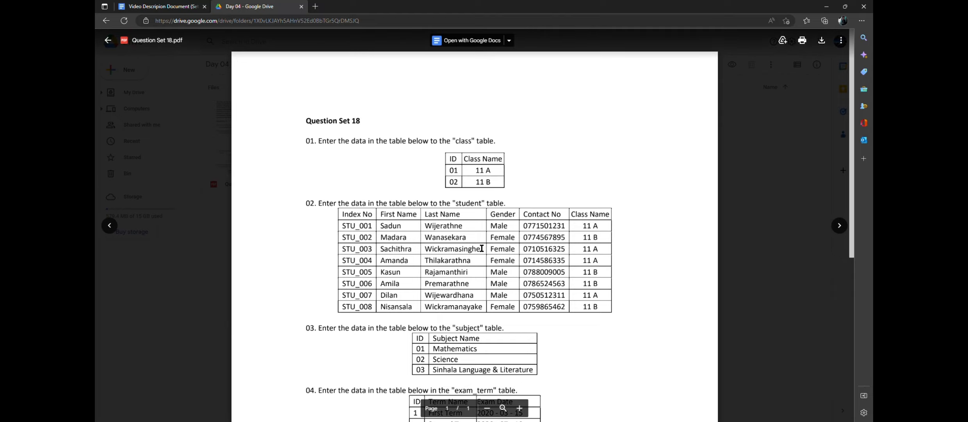
scroll(529, 253, "down", 2)
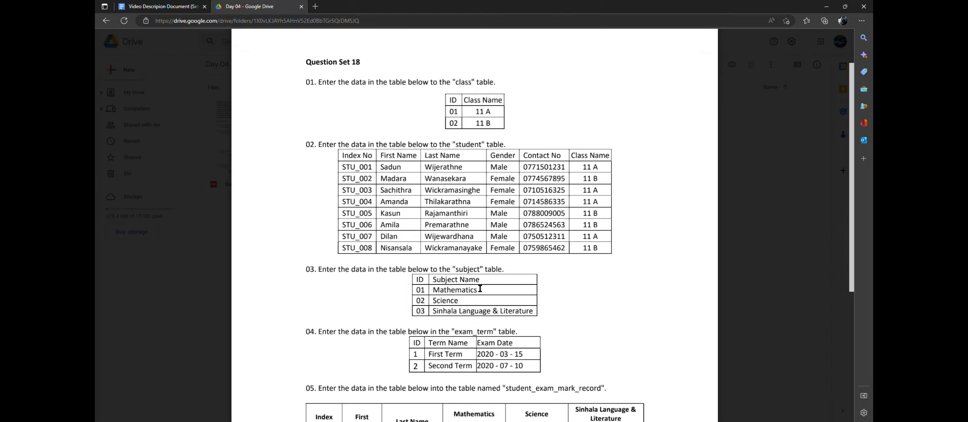
scroll(588, 333, "down", 4)
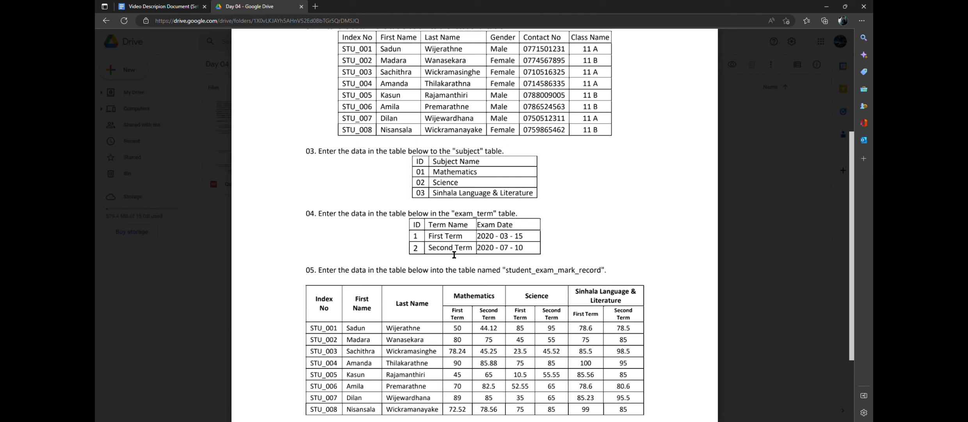
scroll(474, 241, "down", 2)
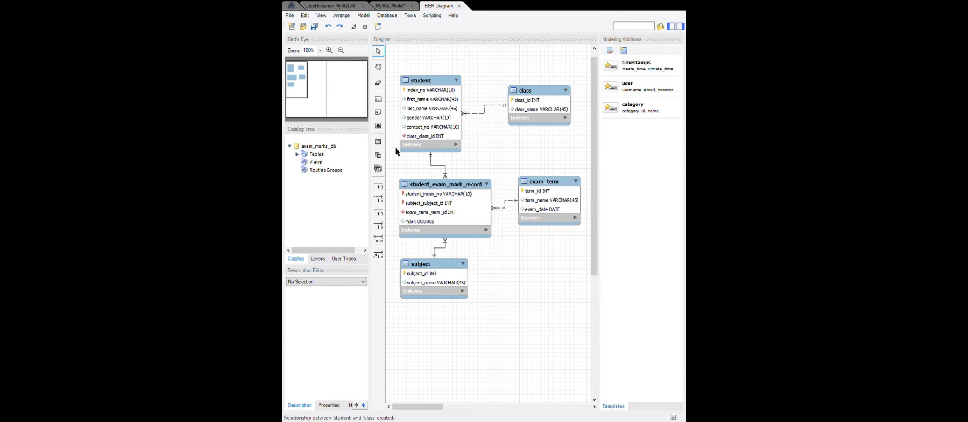
Compare the EER diagram of exam_marks_db with the schema list of the local MySQL80 instance in MySQL Workbench.
left_click(452, 339)
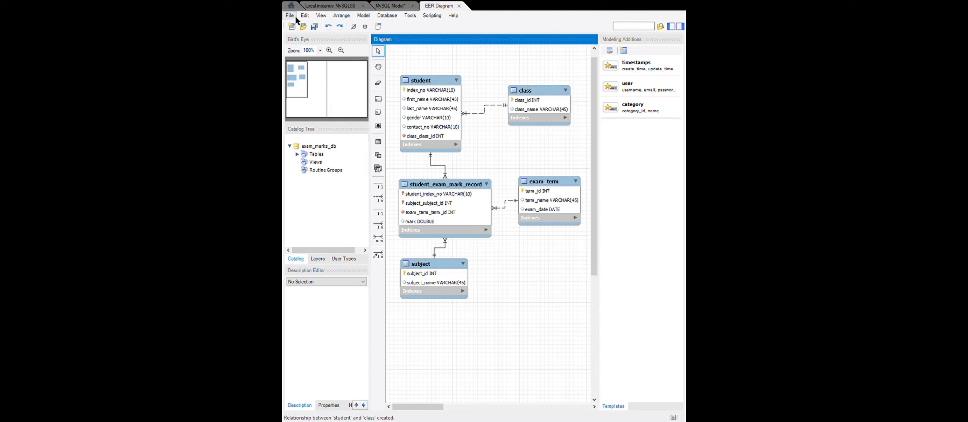
left_click(331, 6)
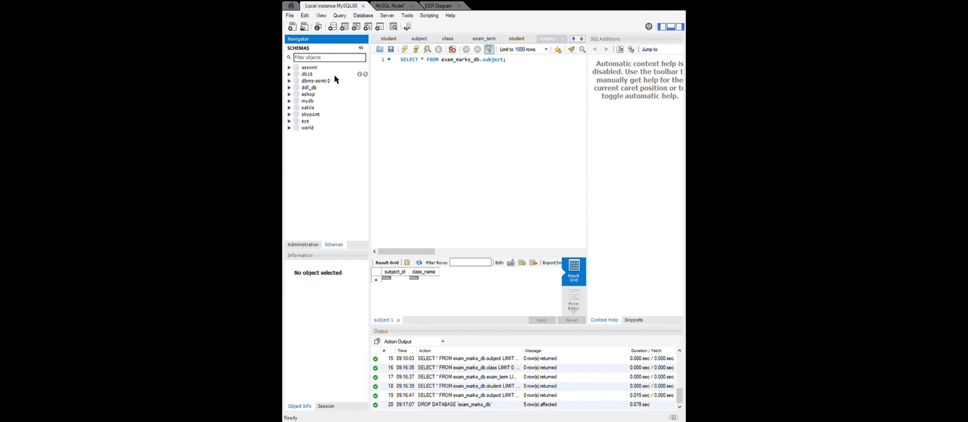
left_click(441, 5)
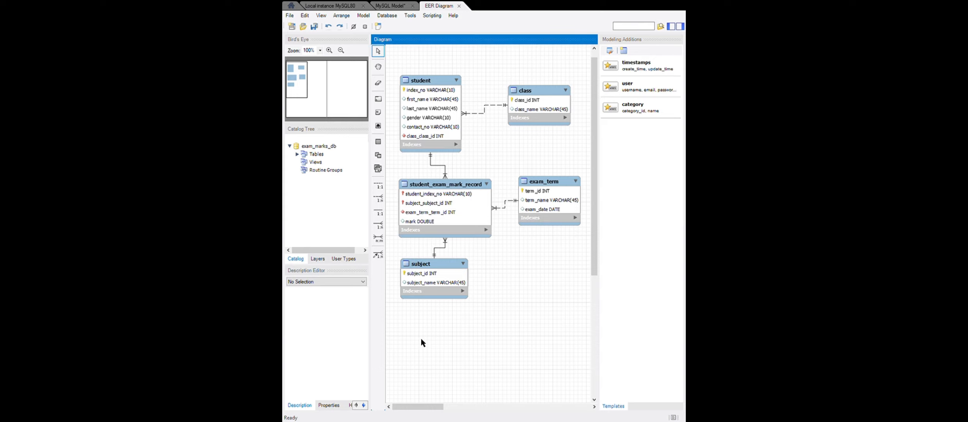
left_click(323, 7)
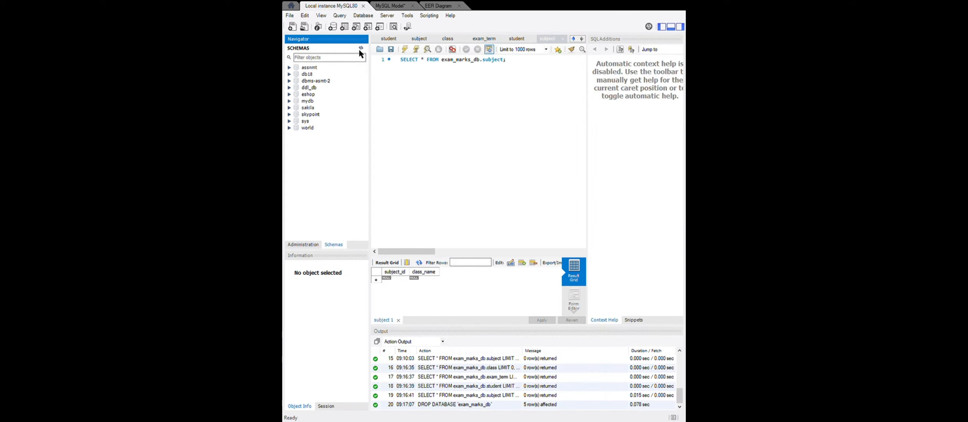
Refresh the schema list and open the rows of the class table in exam_marks_db for editing.
left_click(361, 48)
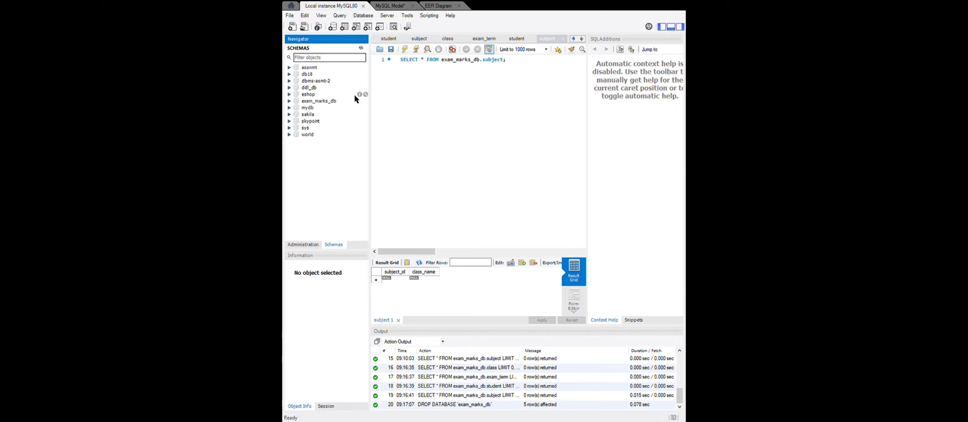
left_click(290, 101)
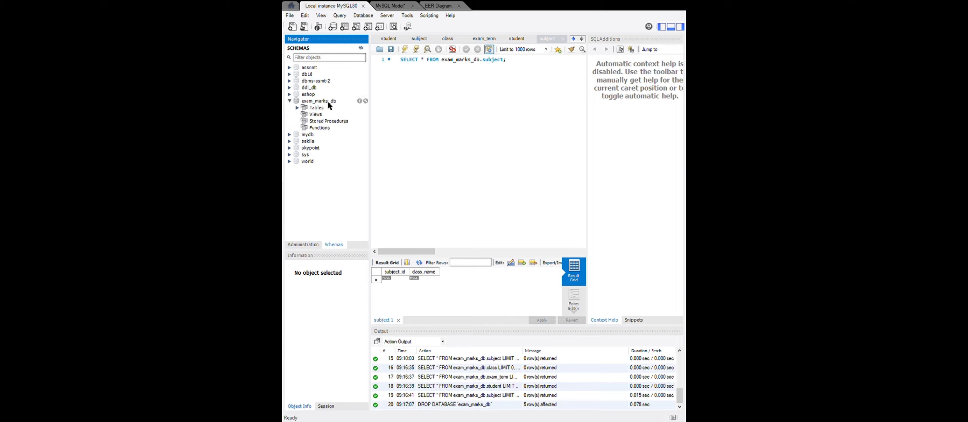
left_click(298, 108)
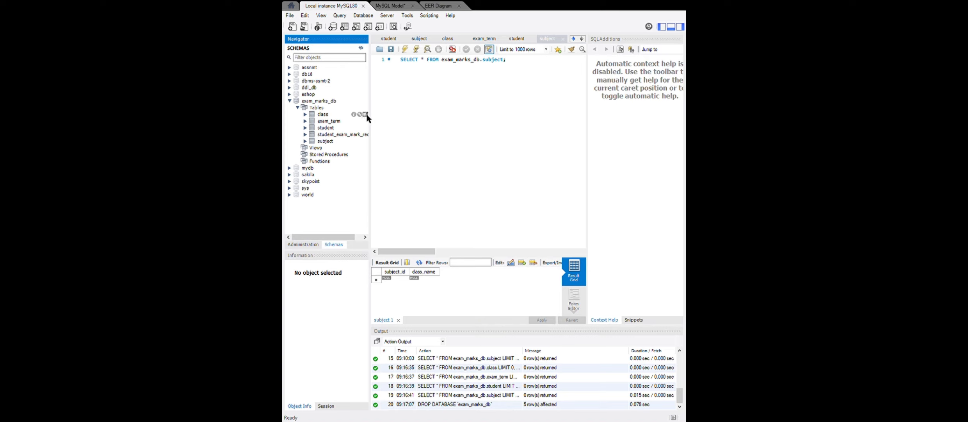
left_click(366, 114)
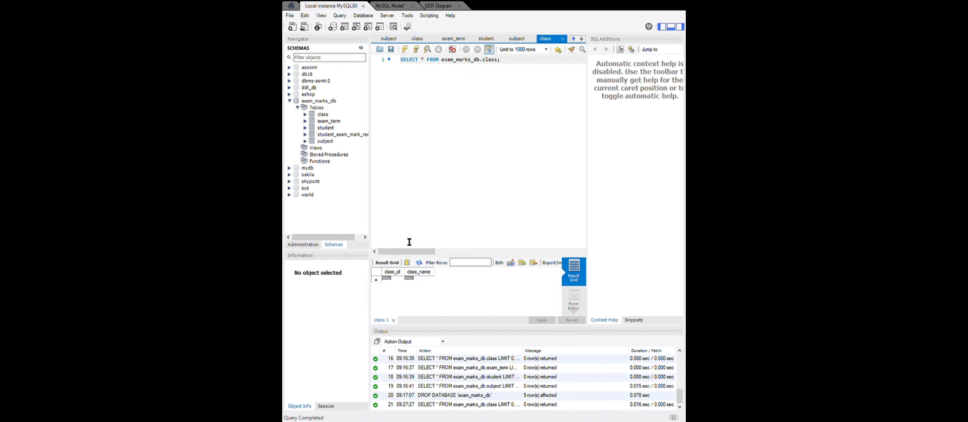
Enter the class names 11 A and 11 B in two new rows of the class table.
left_click(389, 280)
left_click(391, 279)
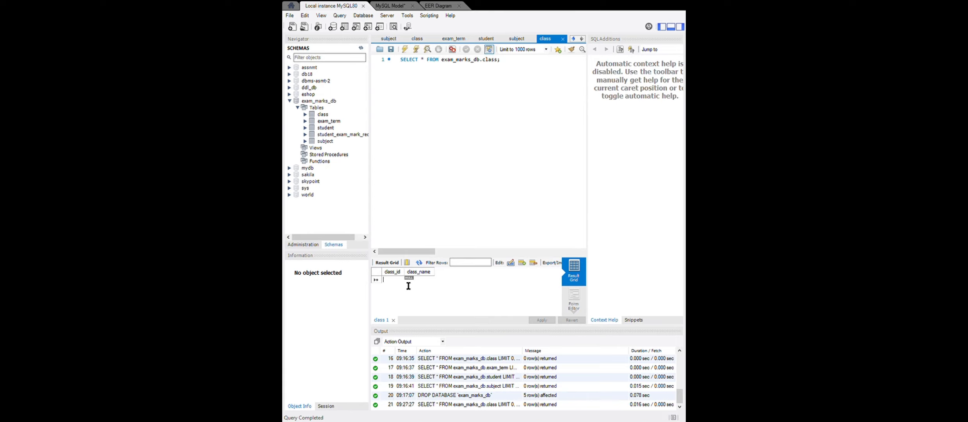
left_click(419, 283)
type("11")
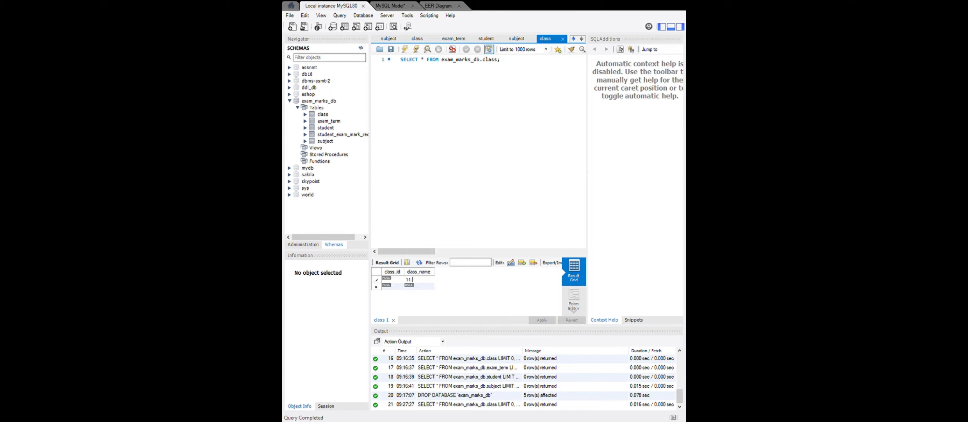
type(" A")
left_click(409, 287)
type("11 B")
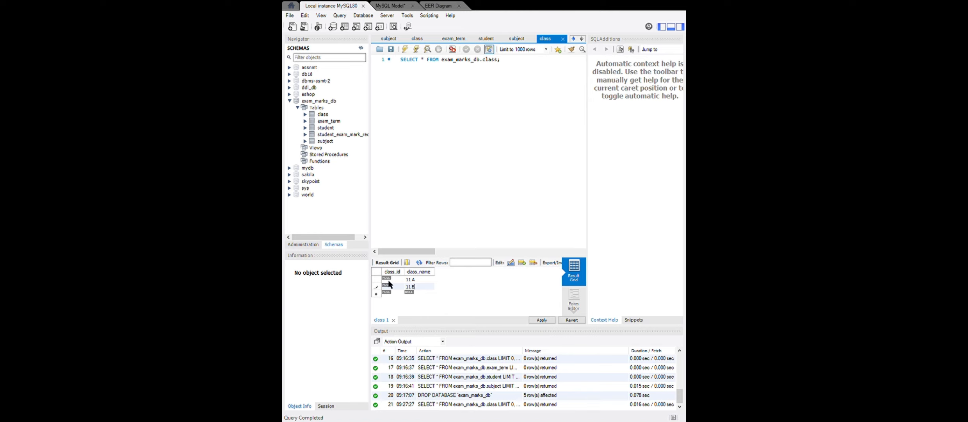
Check the column settings of class_id in the class table's definition in the EER diagram, and return to the class rows.
left_click(440, 6)
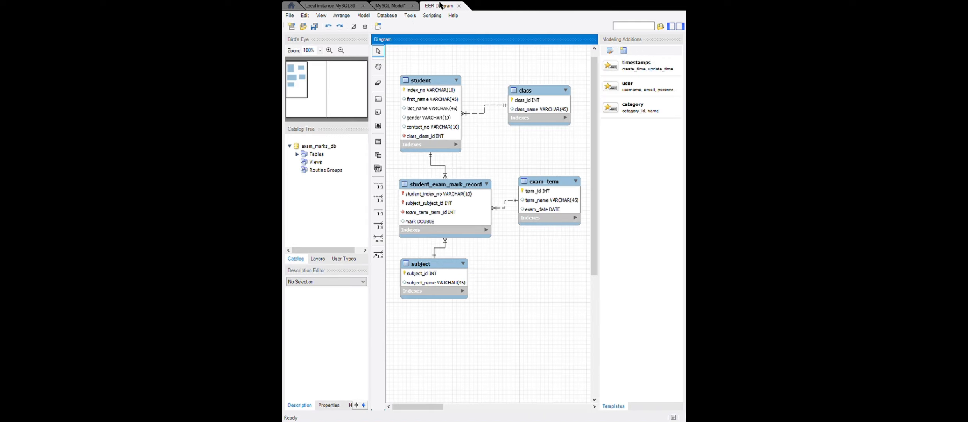
left_click(531, 99)
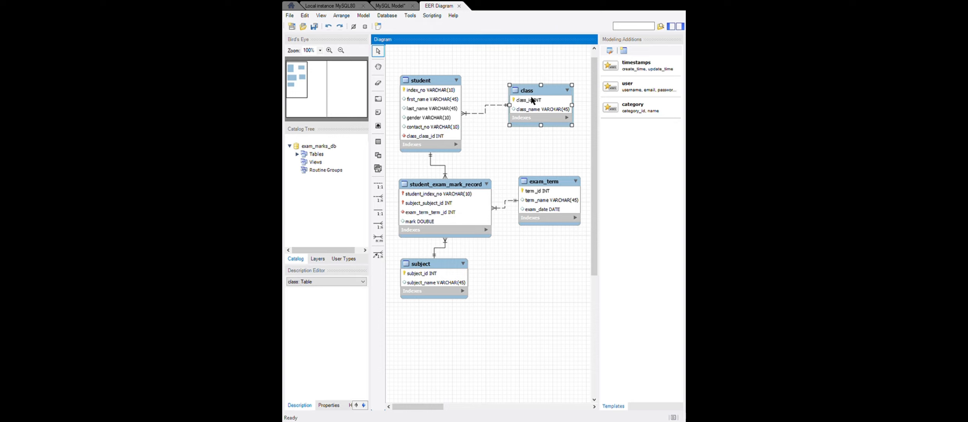
double_click(533, 100)
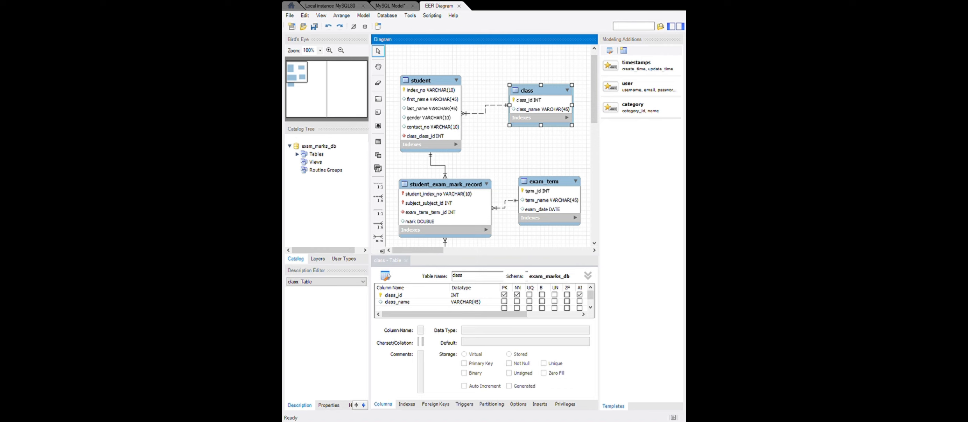
left_click(331, 6)
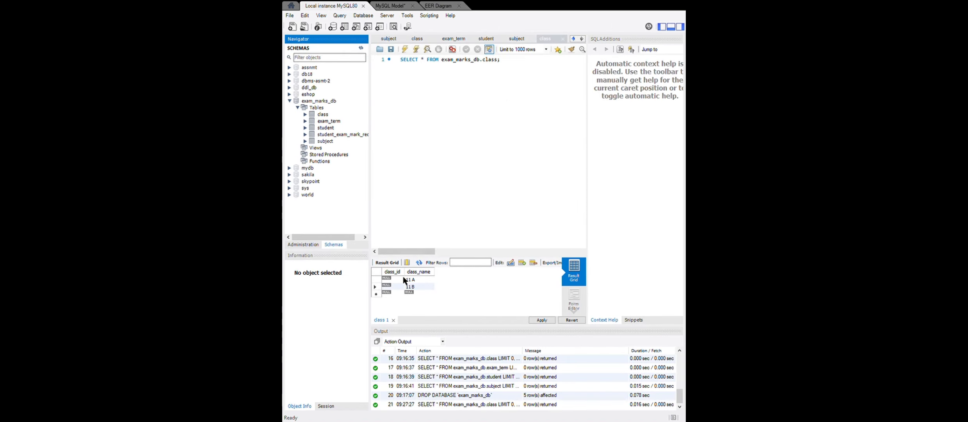
Set class_id to 01 for 11 A and 02 for 11 B, and apply the new class rows.
double_click(396, 280)
type("01")
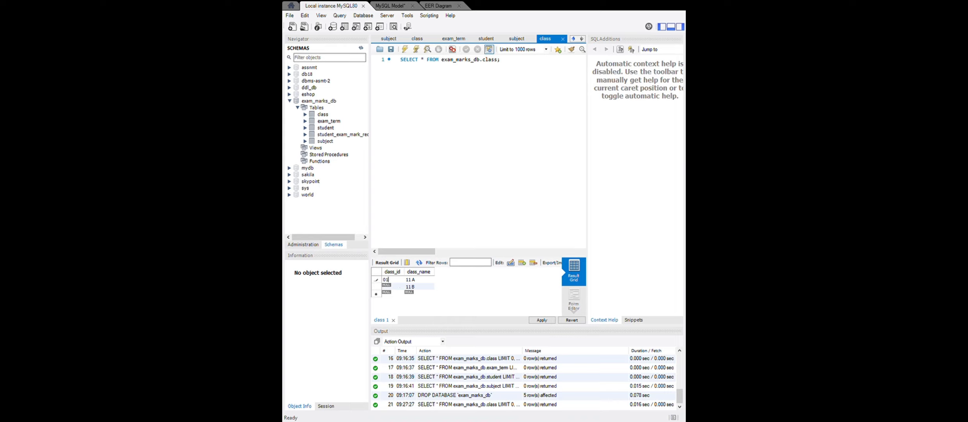
double_click(395, 287)
type("02")
left_click(541, 320)
Open the student table's rows and enter the first student's index number, first name and last name.
left_click(366, 128)
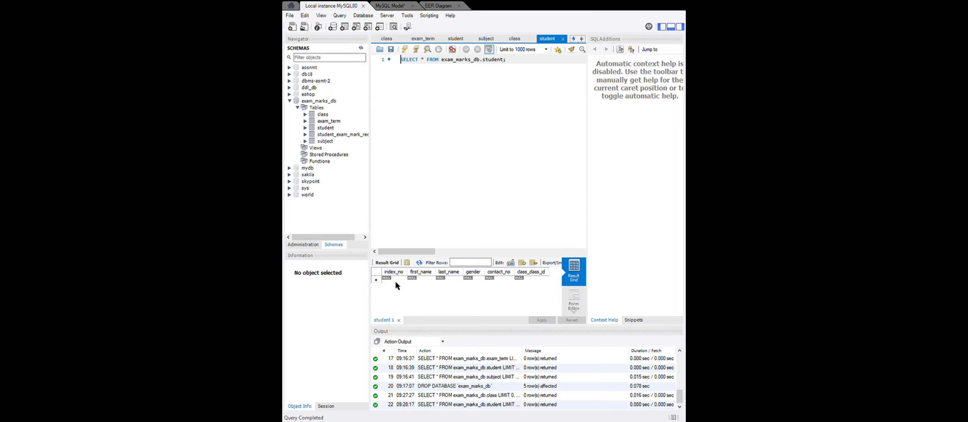
left_click(395, 280)
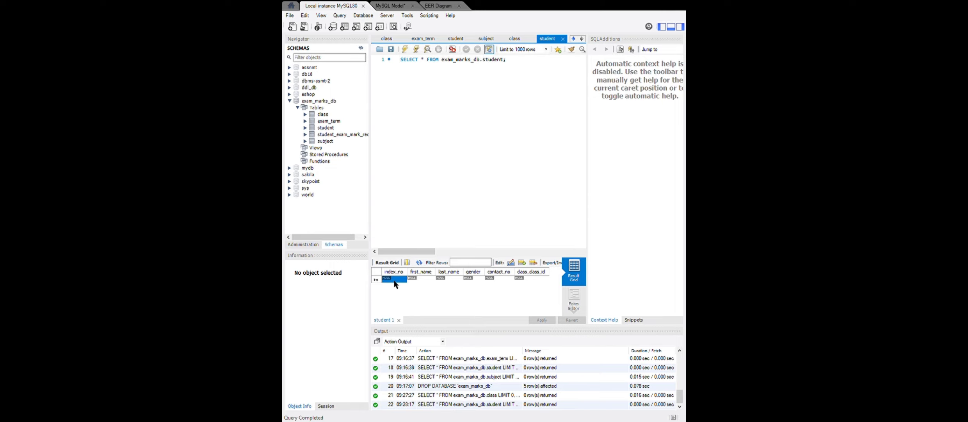
type("STU_001")
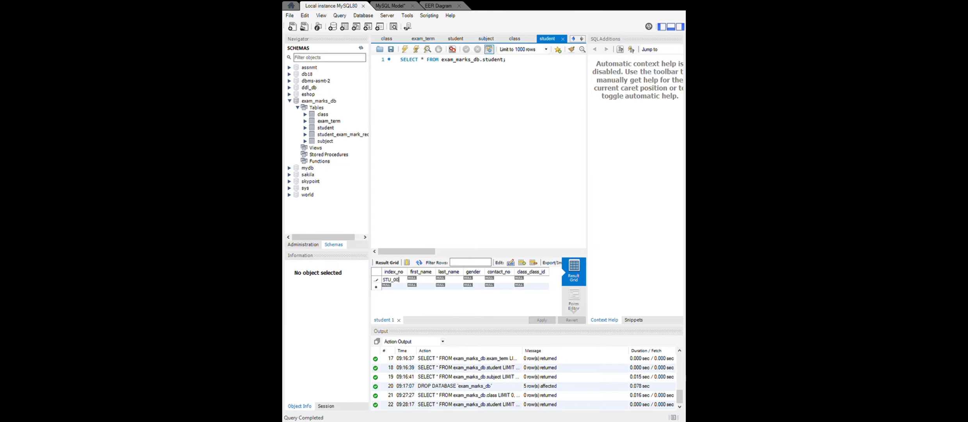
left_click(425, 280)
left_click(447, 279)
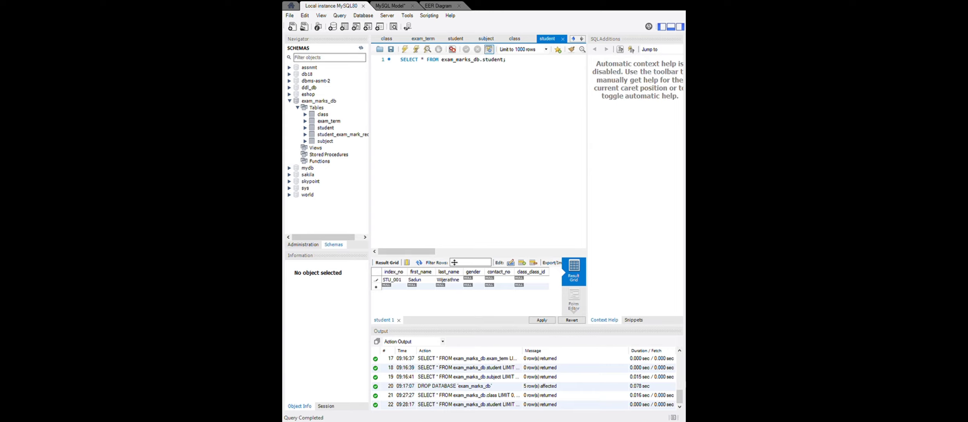
Complete the first student's row with gender Male, the contact number and class 11 A.
left_click(471, 279)
type("Male")
left_click(500, 280)
double_click(534, 279)
type("11")
Start the second student's row with the index number, first name and last name.
type("STU")
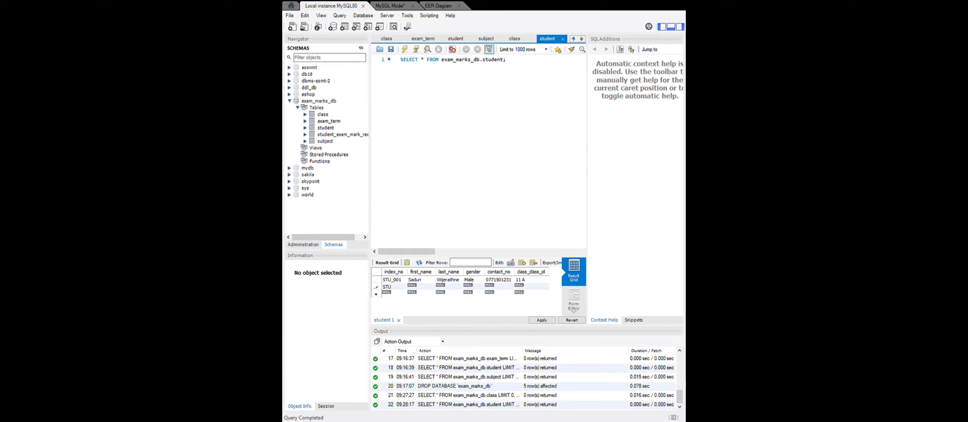
type("_002")
key("Tab")
key("Tab")
key("Tab")
Complete the second student's row with gender Female, the contact number and class 11B, widening the last_name column.
type("fem")
key("BackSpace")
key("BackSpace")
key("BackSpace")
type("Female")
left_click_drag(469, 279, 473, 279)
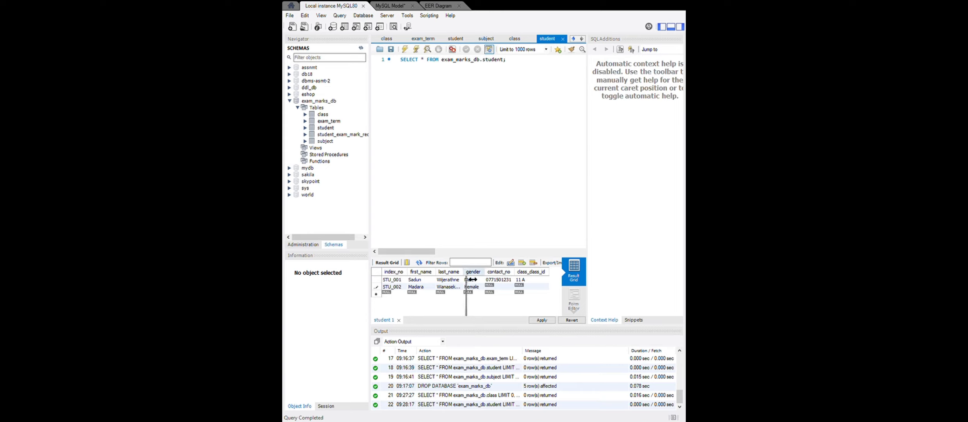
double_click(499, 286)
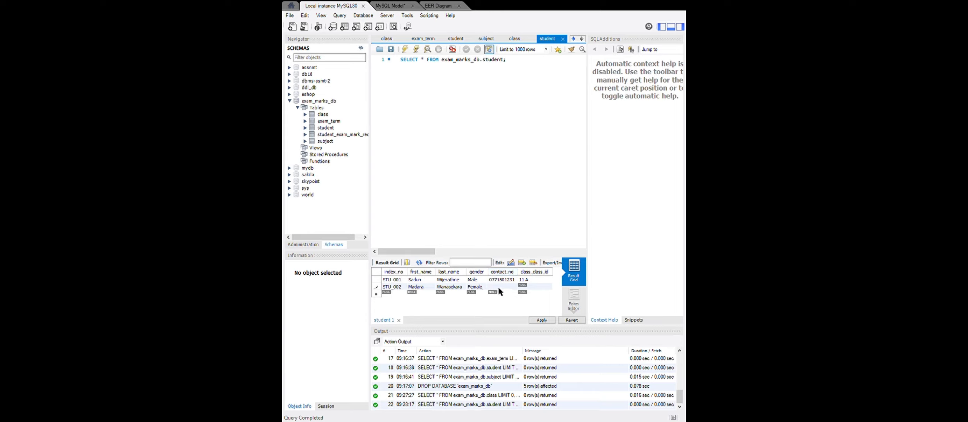
type("A")
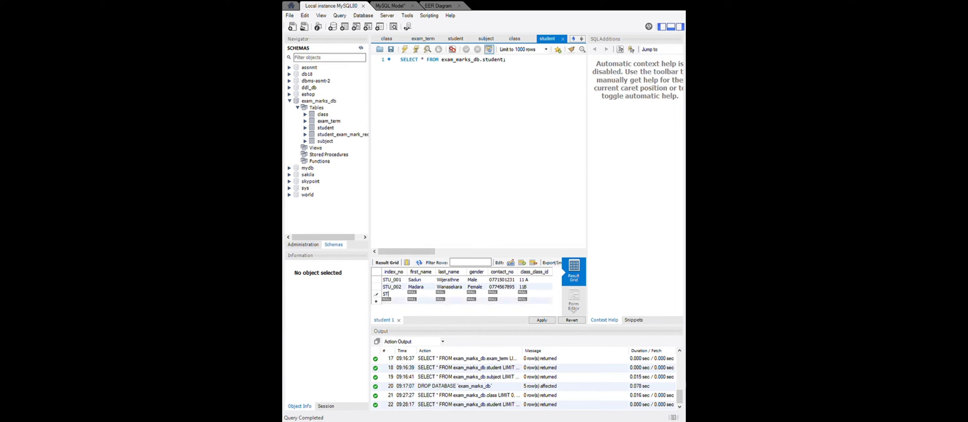
type("TU_003")
Add the third student's row with the index number, first name and last name.
key("Tab")
key("Tab")
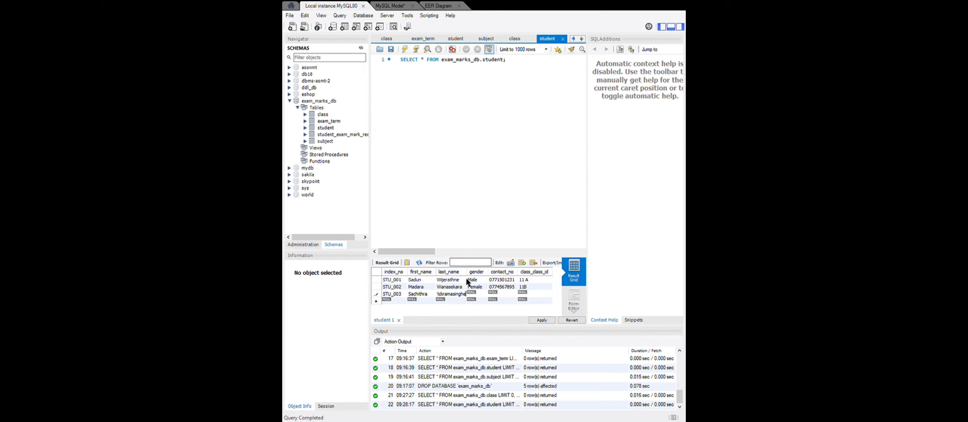
Complete the third student's row with gender Female, the contact number and class 11 A, and correct the second student's class to 11 B.
double_click(471, 295)
type("Female")
double_click(509, 295)
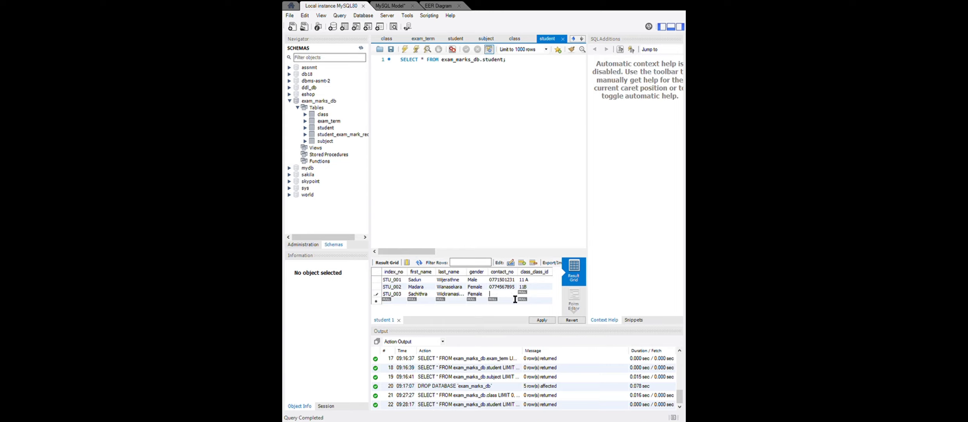
type("01")
double_click(528, 293)
type("11 A")
left_click(524, 287)
Add the fourth student's row with the index number, first name and last name.
double_click(390, 300)
type("ST")
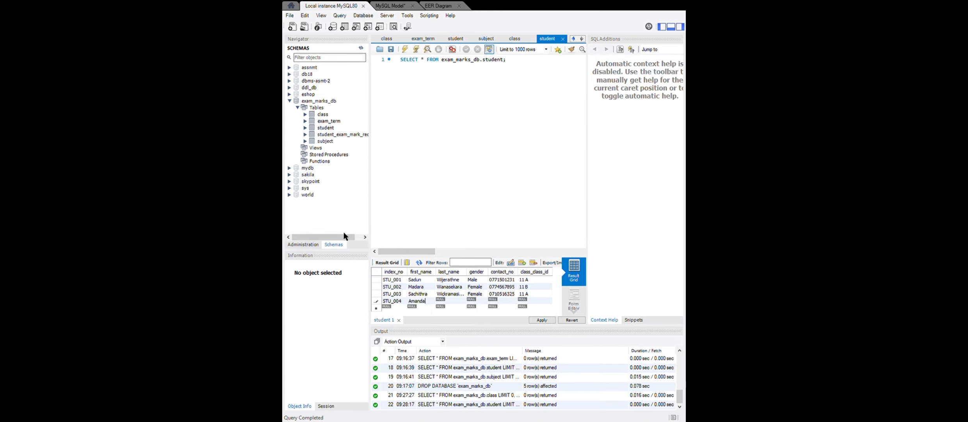
double_click(450, 299)
Complete the fourth student's row with gender Female, the contact number and class 11 A.
double_click(475, 300)
type("female")
double_click(502, 301)
double_click(531, 300)
type("11 A")
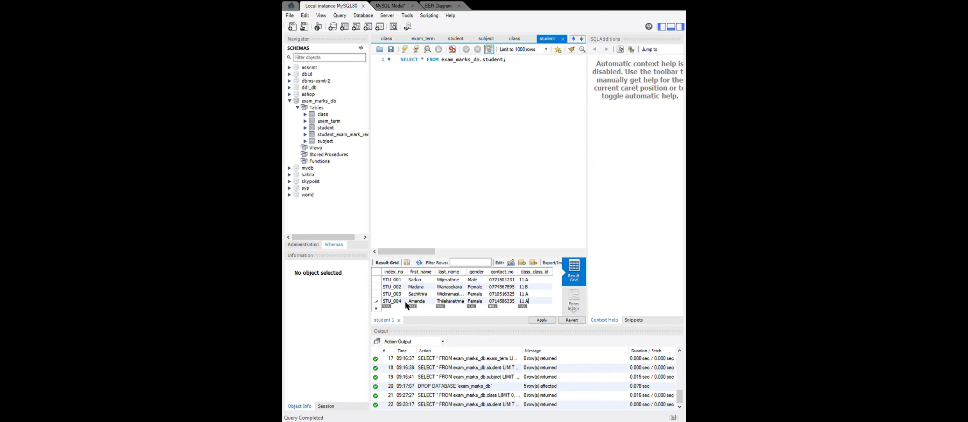
type("STU")
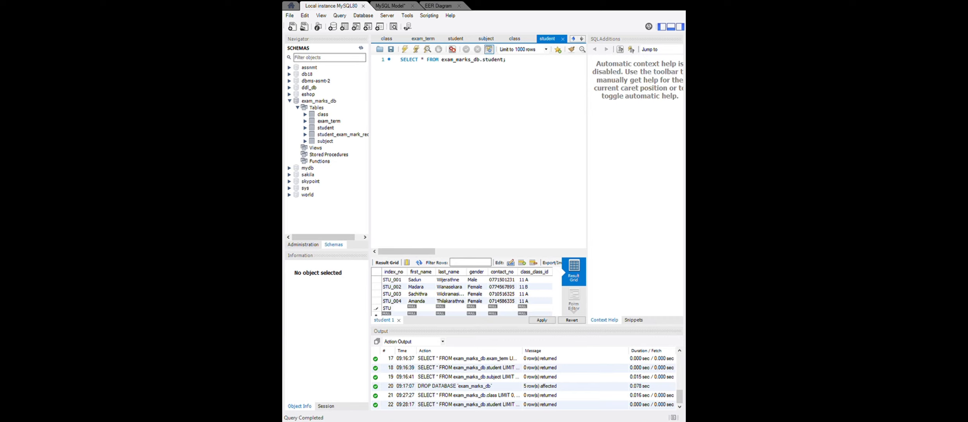
type("_005")
Add the fifth student's row with the index number, first name and last name.
key("Tab")
Set the fifth student's gender to Male and enter the contact number.
double_click(470, 308)
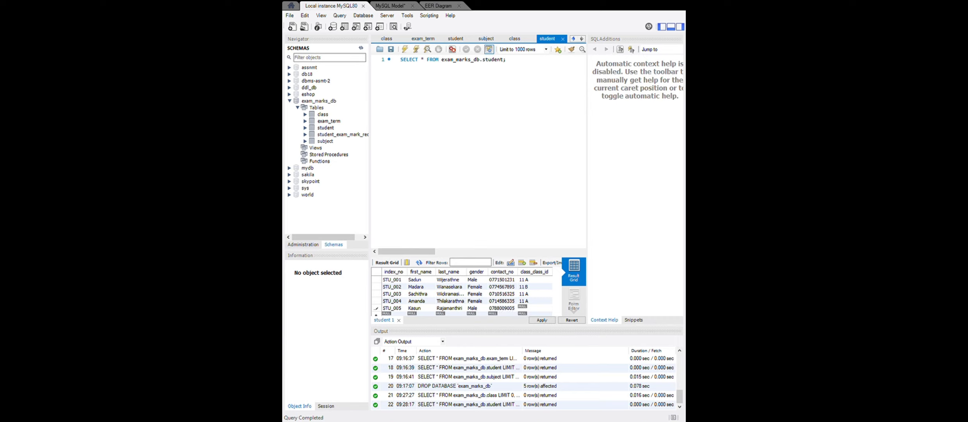
Set the fifth student's class to 11B.
double_click(537, 312)
type("11B")
scroll(532, 308, "down", 1)
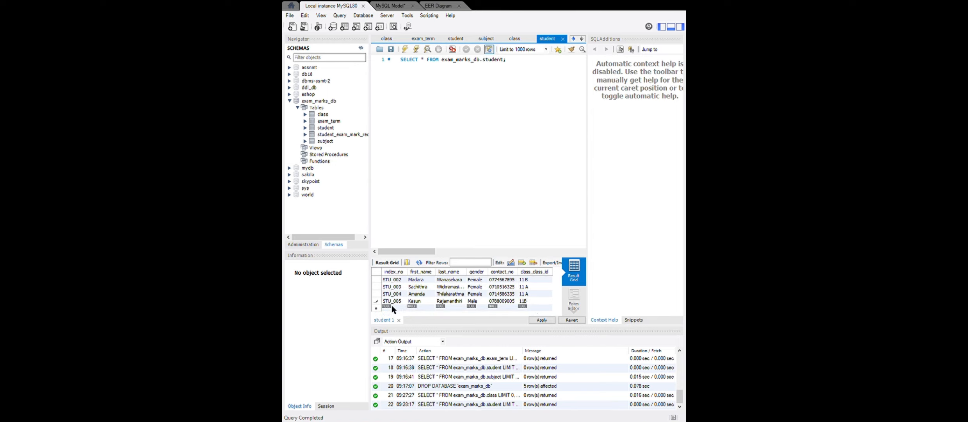
Add the sixth student's row with the index number, first name and last name.
type("STY")
key("BackSpace")
type("U_006")
double_click(418, 309)
key("Tab")
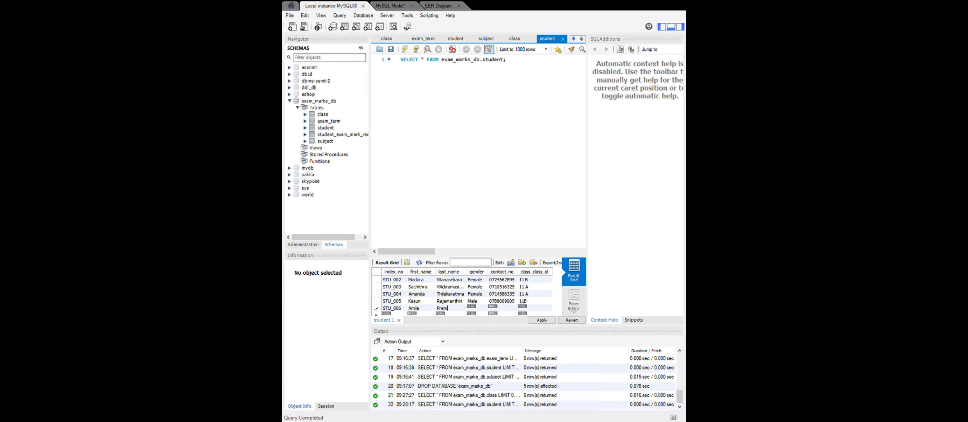
Complete the sixth student's row with gender Male, the contact number and class 11 B.
key("Tab")
type("Mal")
type("8")
type("652")
type("4563")
key("Tab")
type("11 B")
Correct the spacing of the fifth student's class so it reads 11 B.
double_click(528, 301)
key("Left")
scroll(542, 305, "down", 1)
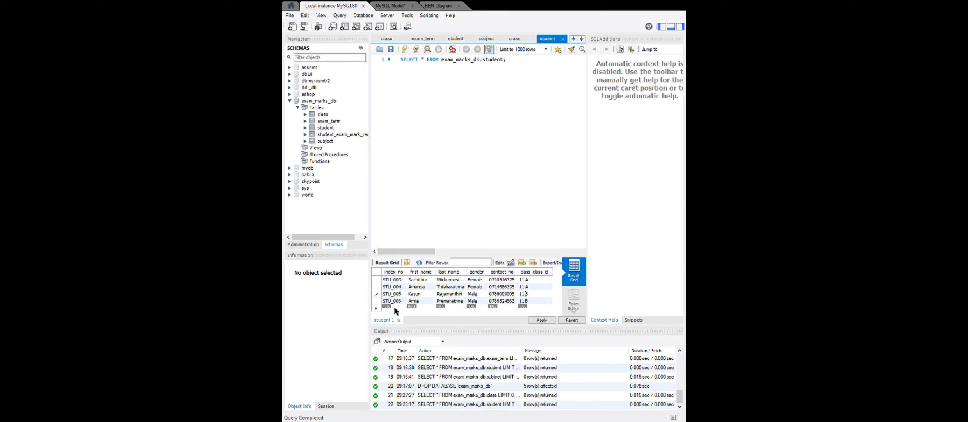
Add the seventh student's row with the index number, first name and last name.
type("ST")
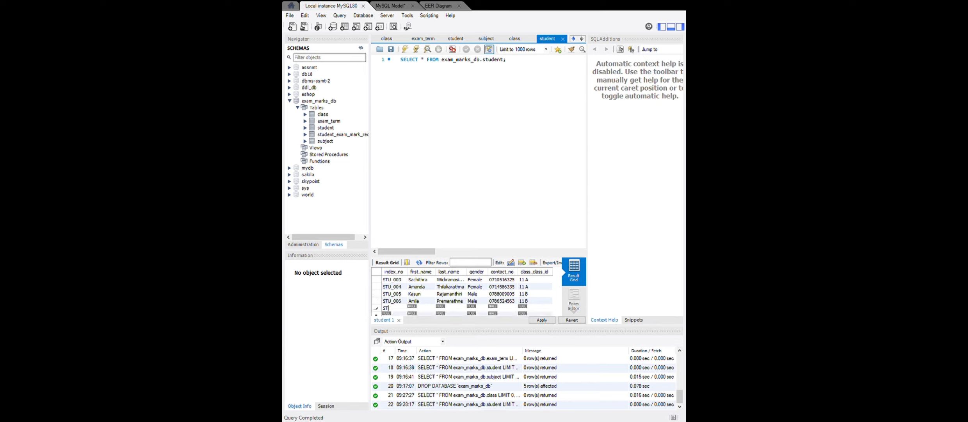
type("U_007")
double_click(413, 309)
double_click(447, 314)
double_click(444, 308)
Complete the seventh student's row with gender Male, the contact number and class 11 A, widening the last_name column slightly.
key("Tab")
type("Male")
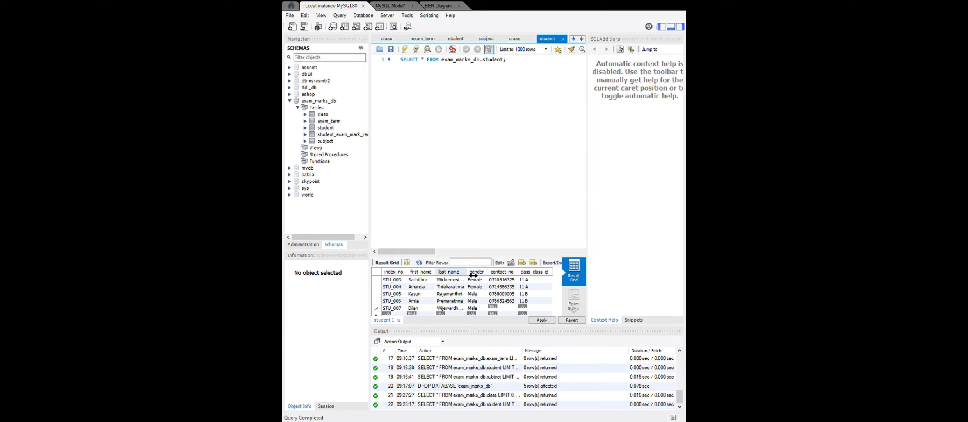
left_click_drag(473, 275, 477, 275)
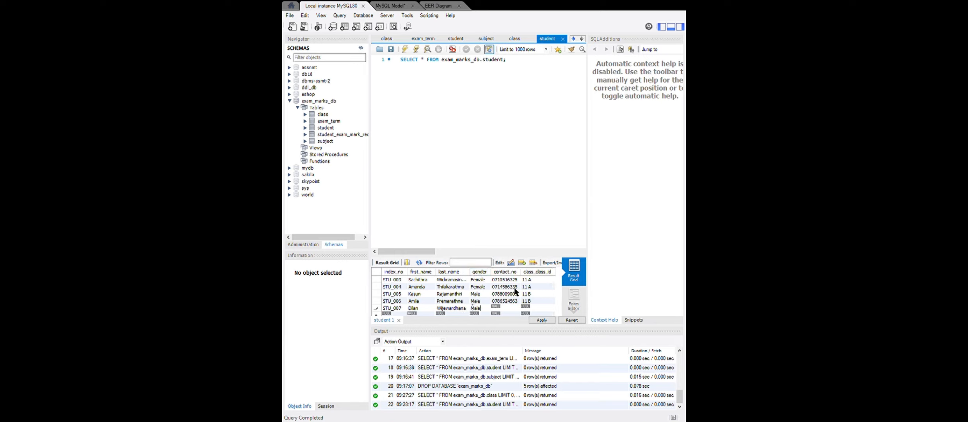
double_click(502, 308)
left_click(538, 308)
type("11 A")
key("Return")
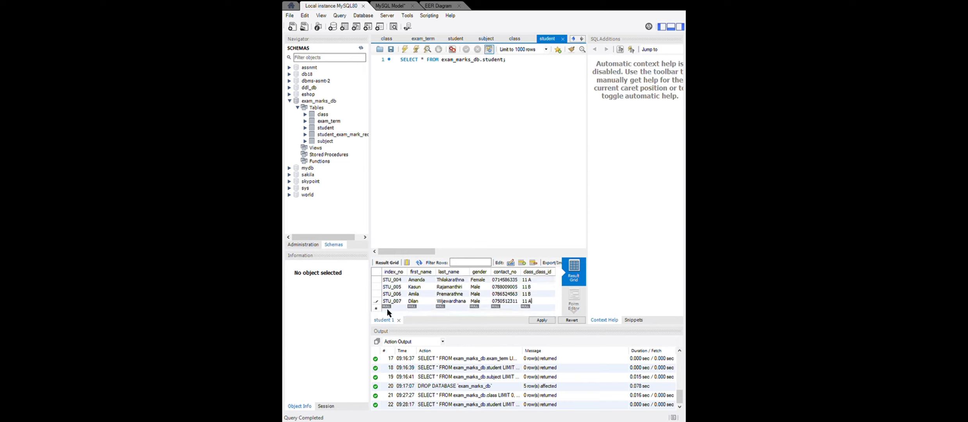
Add the eighth student's row with the index number, first name and last name.
type("STU_008")
double_click(422, 310)
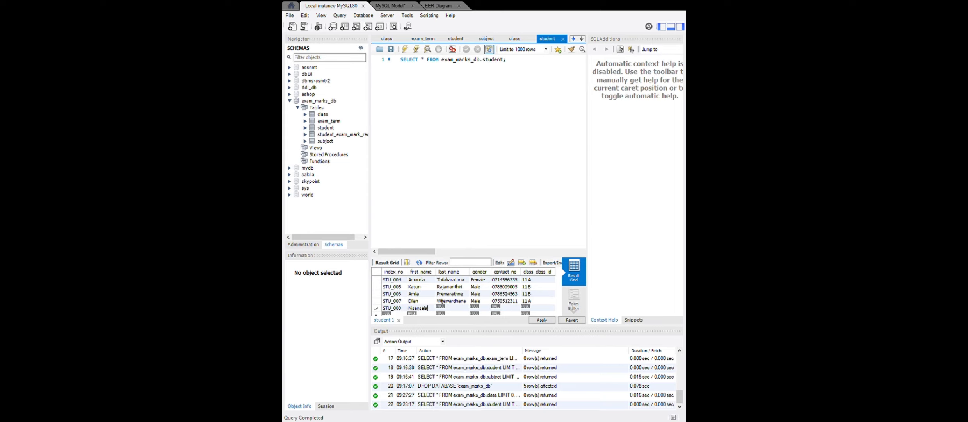
double_click(451, 307)
Set the eighth student's gender to Female and enter the contact number.
key("Tab")
type("Female")
key("Tab")
Set the eighth student's class to 11 B and try to apply the new student rows.
left_click(538, 308)
type("11 B")
left_click(540, 320)
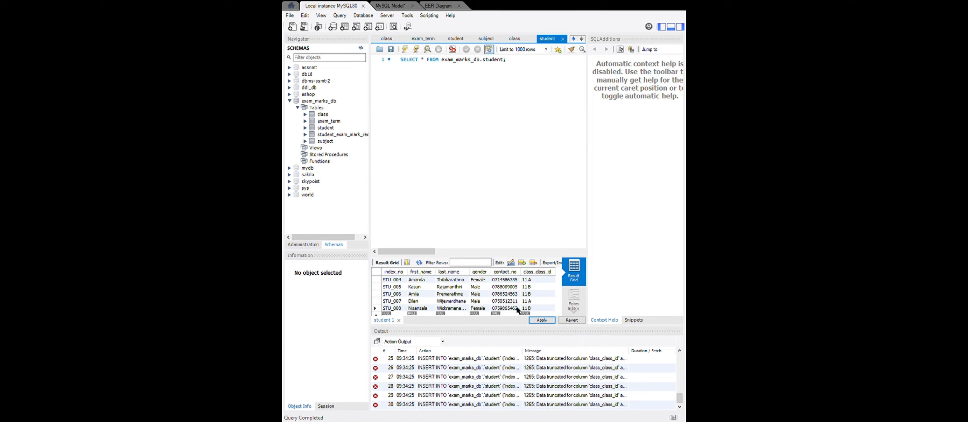
Replace the first five students' class names with numeric class IDs, using 1 for 11 A and 2 for 11 B.
scroll(533, 295, "up", 1)
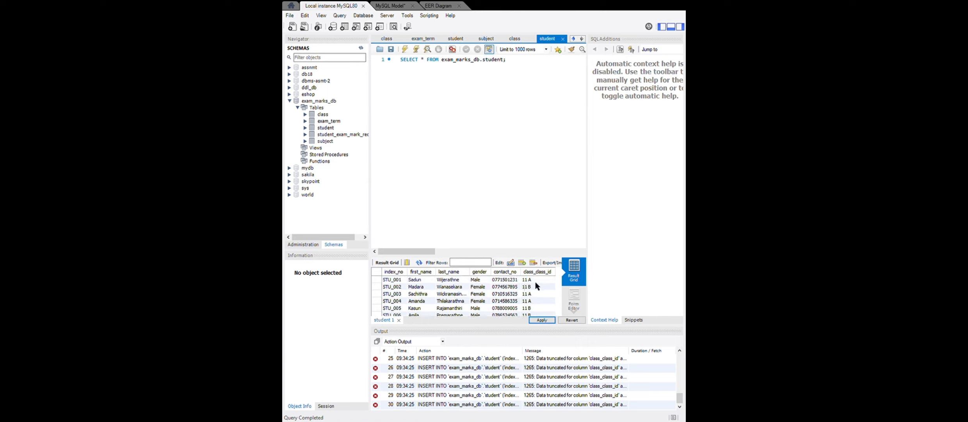
double_click(531, 279)
type("1")
double_click(537, 288)
left_click(541, 288)
key("BackSpace")
key("BackSpace")
key("BackSpace")
key("BackSpace")
type("2")
key("Return")
key("BackSpace")
left_click(535, 302)
type("2")
Set the class IDs of the sixth, seventh and eighth students to 2, 1 and 2, and apply the student rows.
left_click(537, 315)
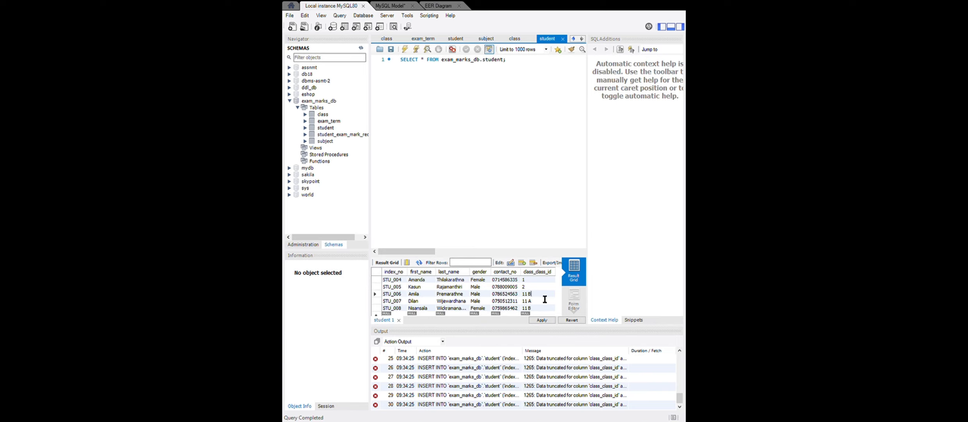
key("BackSpace")
key("BackSpace")
key("BackSpace")
type("21")
double_click(538, 308)
type("2")
left_click(541, 319)
left_click(394, 313)
Open the subject table's records and enter Mathematics as the first subject name.
left_click(365, 141)
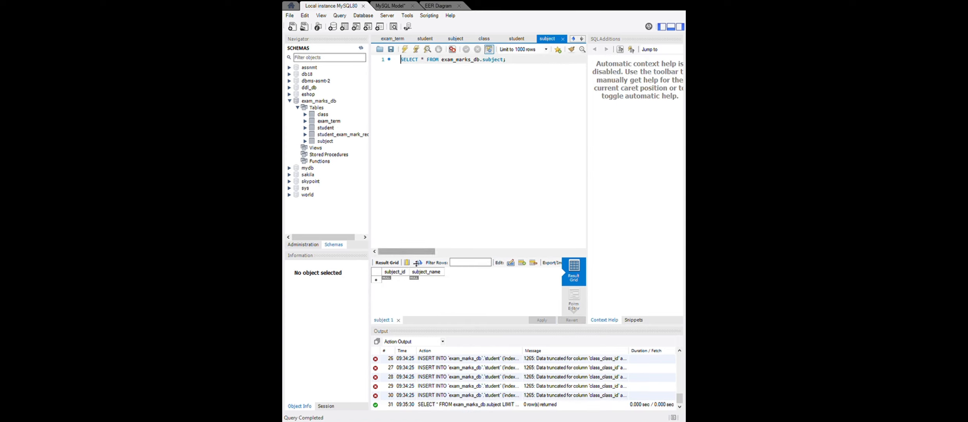
left_click(393, 279)
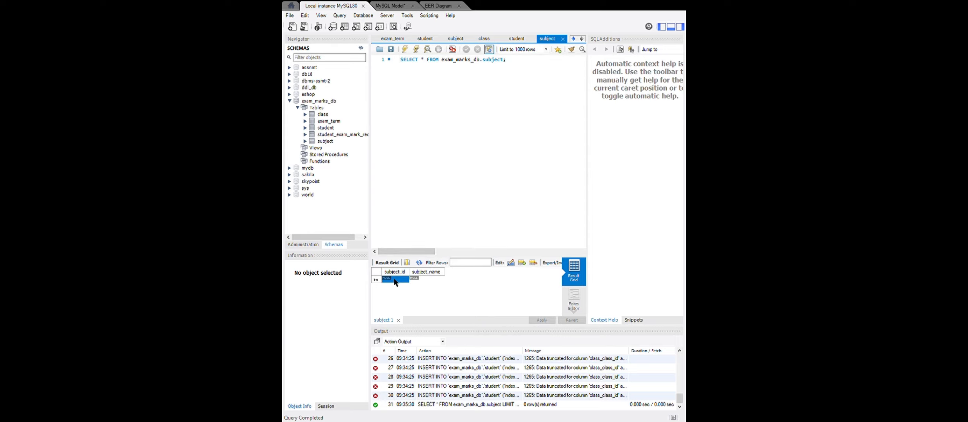
left_click(436, 278)
left_click(438, 279)
key("BackSpace")
type("athematics")
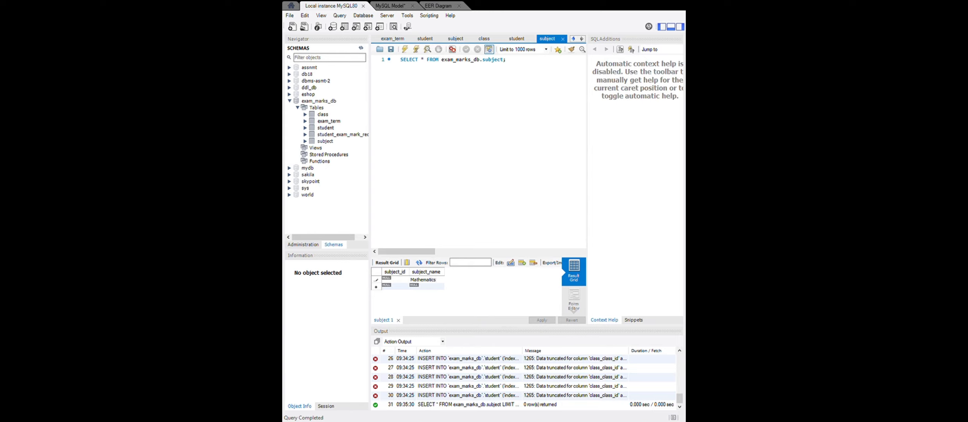
Add Science as the second subject name.
double_click(421, 286)
type("Scien")
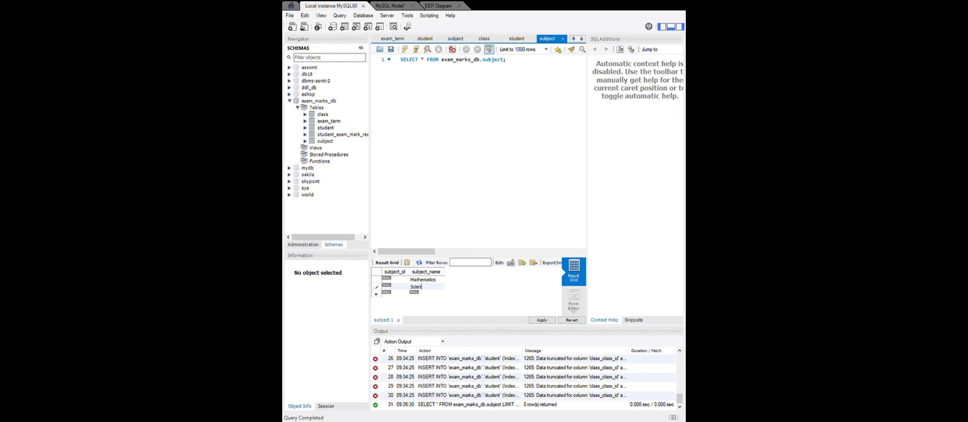
type("ce")
Widen the subject_name column, add Sinhala language & Literature as the third subject, and apply the subject rows.
left_click_drag(445, 272, 469, 276)
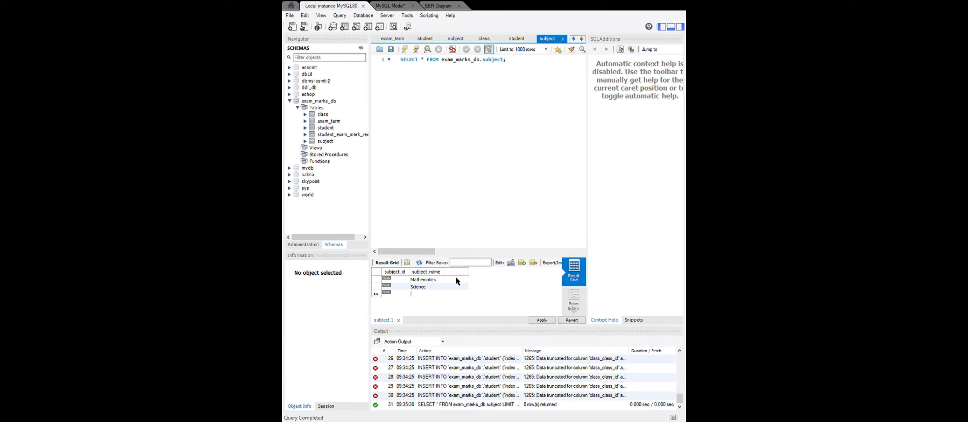
double_click(418, 293)
type("Sinhala")
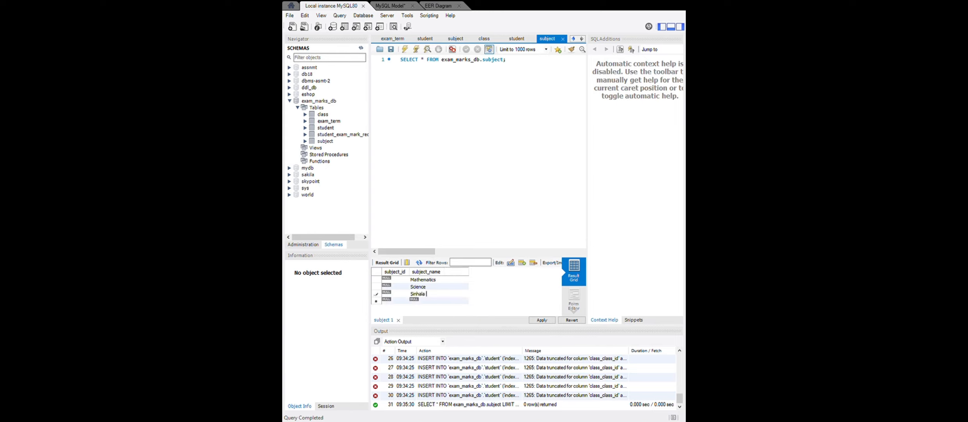
type(" language & Literature")
left_click(541, 319)
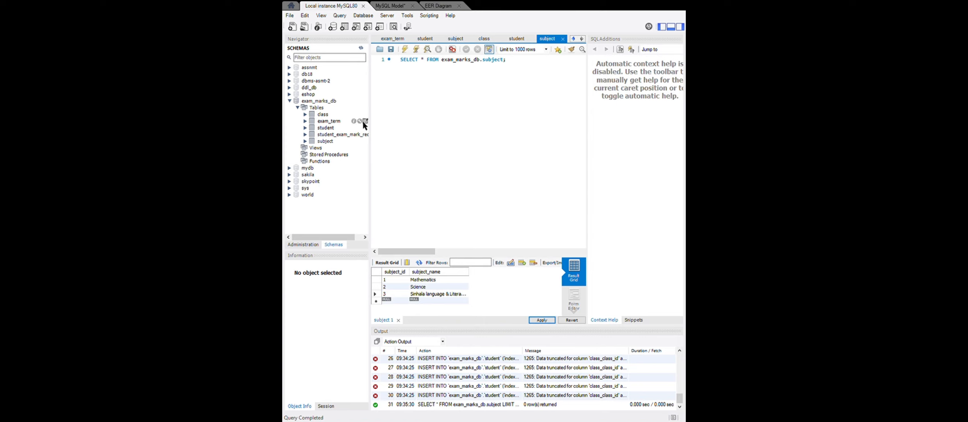
Open the exam_term table's records and enter First Term with the exam date 2020-03-15.
left_click(365, 120)
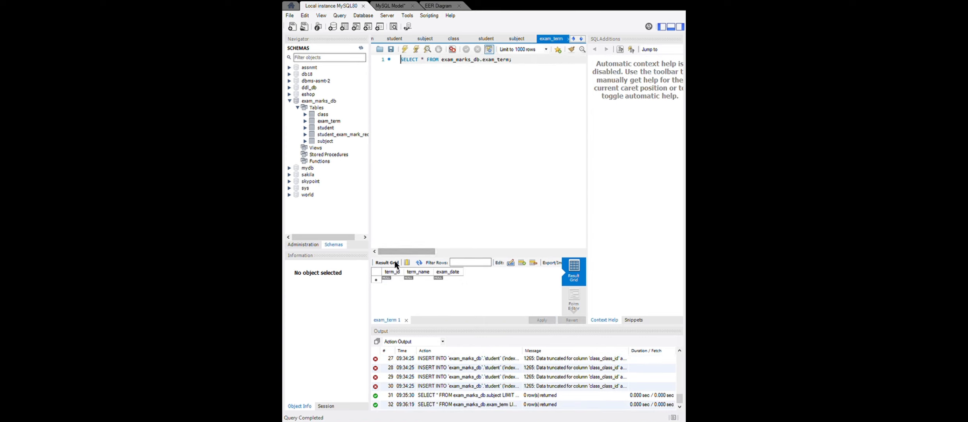
left_click(413, 279)
left_click(414, 280)
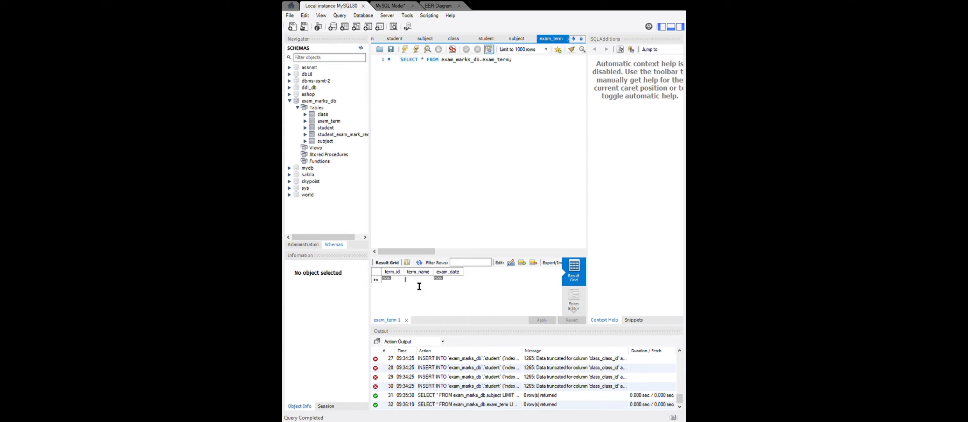
type("First Term")
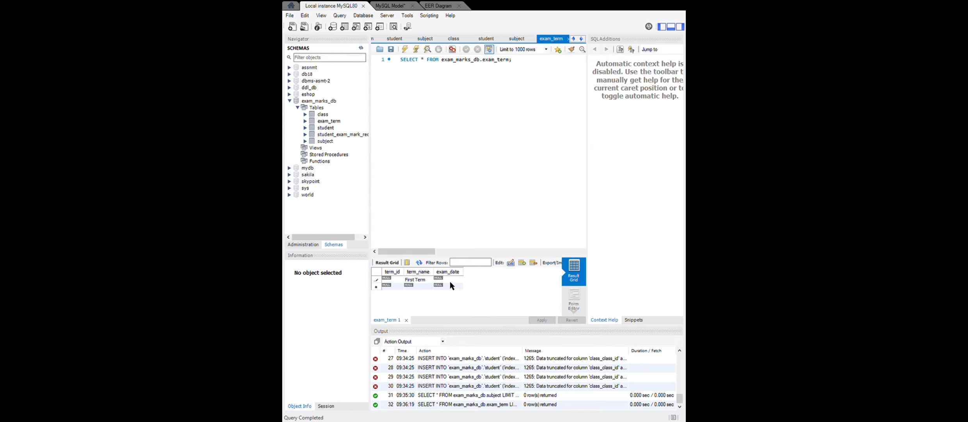
double_click(450, 281)
type("2020-03-15")
Add Second Term with the exam date 2020-07-10 and apply the exam term rows.
double_click(415, 285)
type("Seco")
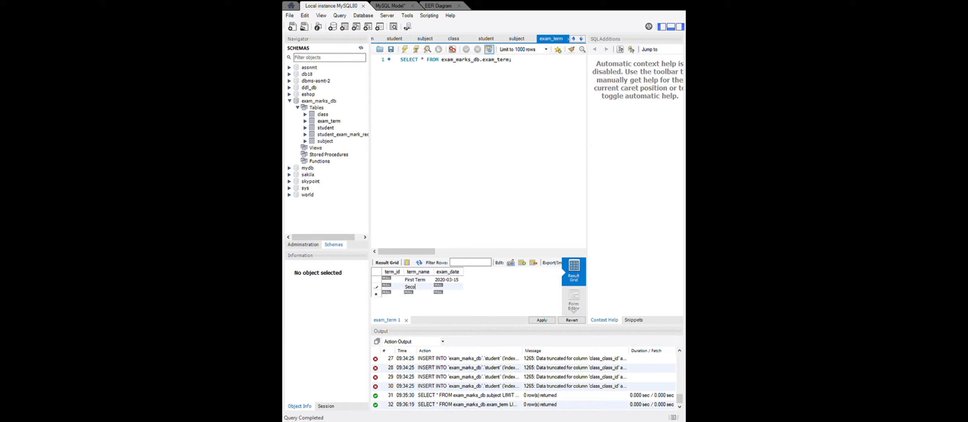
type("nd Term")
key("Tab")
type("2020-07-10")
left_click(537, 320)
Open the student_exam_mark_record table's records and look up the term IDs in exam_term.
left_click(364, 134)
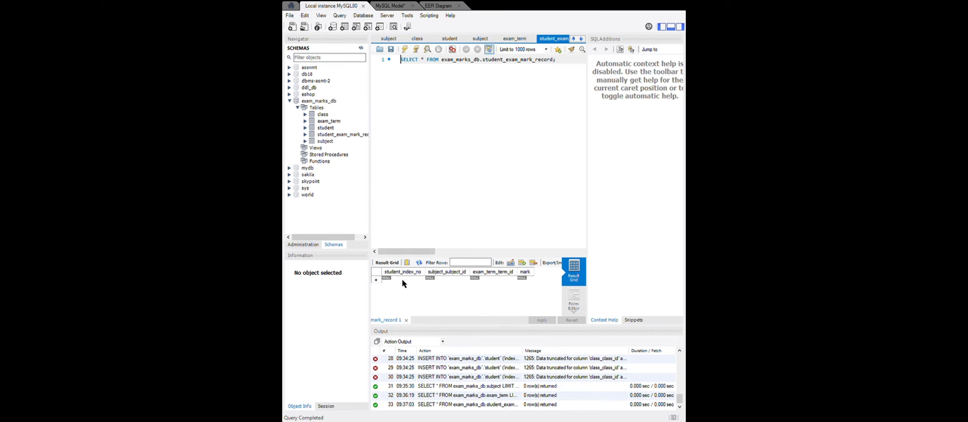
left_click(402, 278)
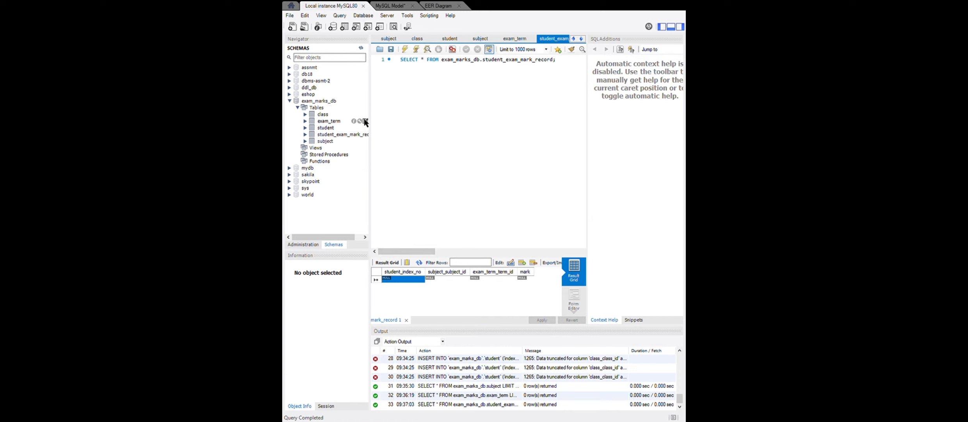
left_click(365, 121)
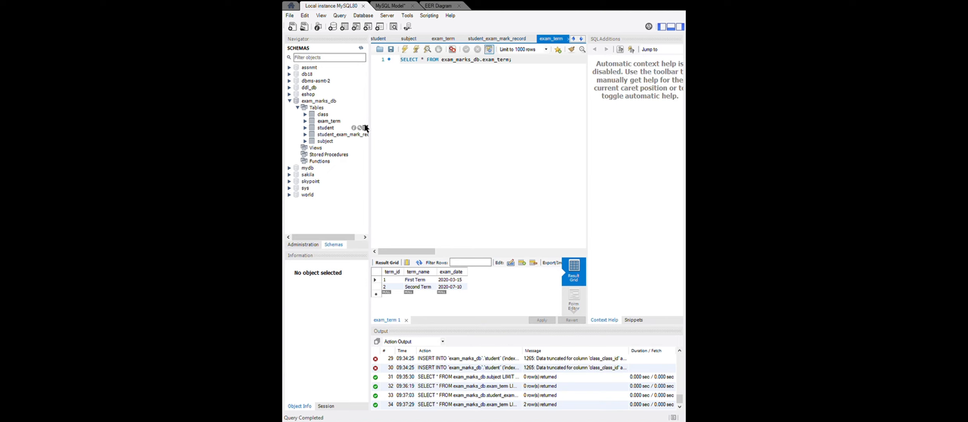
Reopen the student_exam_mark_record records and start a new row with the student index prefix STU.
left_click(365, 134)
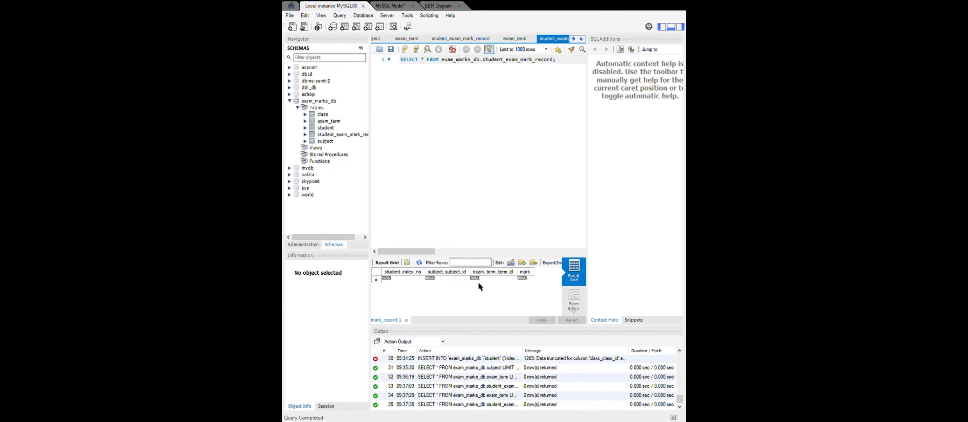
left_click(397, 280)
left_click(397, 280)
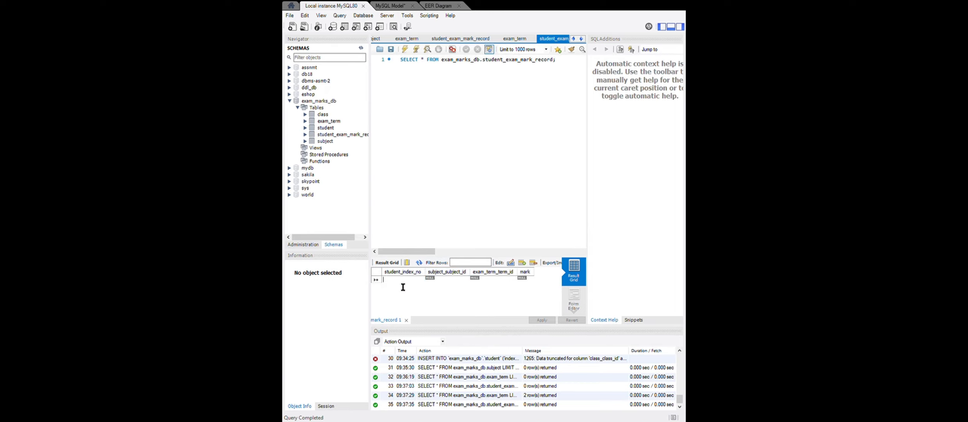
type("STU")
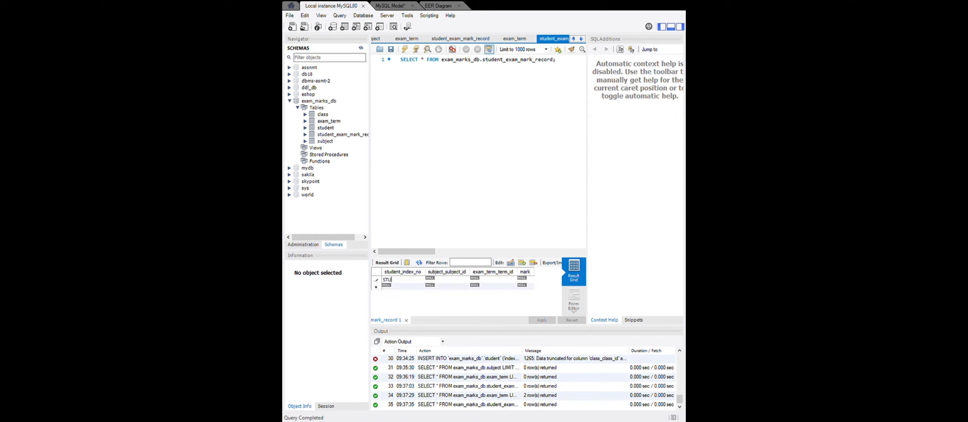
Check the mark record table in the EER diagram and complete the first row with the first student's index number.
left_click(445, 7)
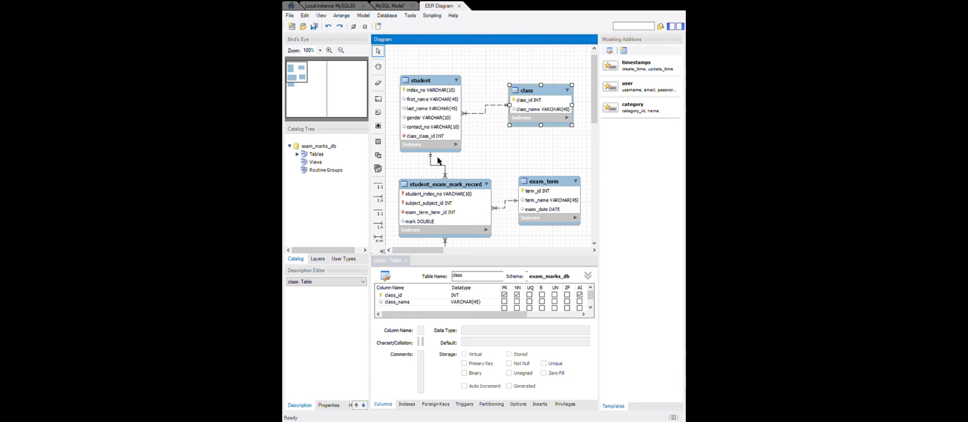
left_click(334, 5)
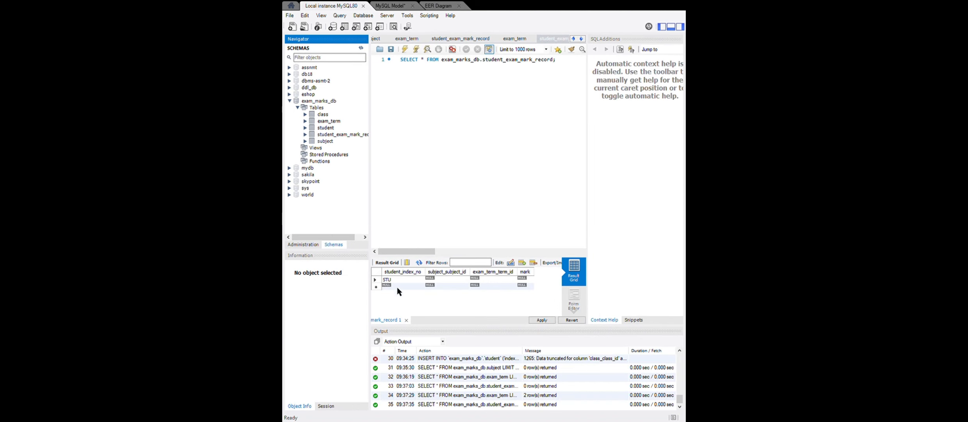
double_click(407, 280)
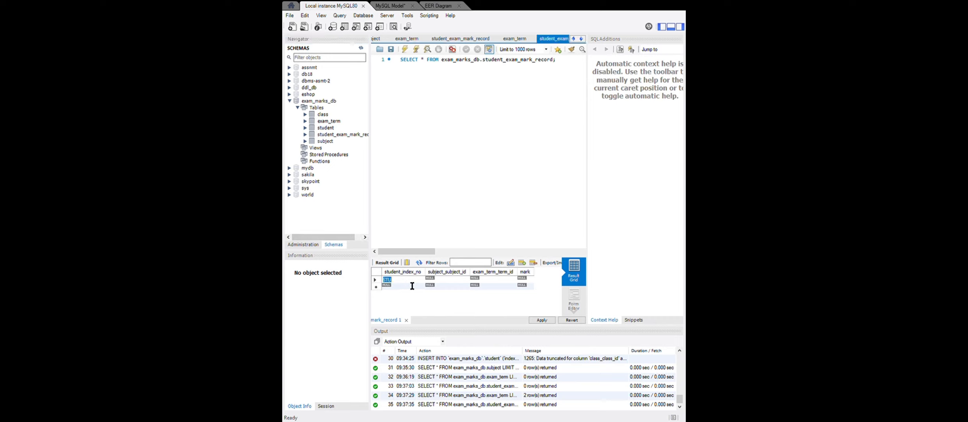
type("-")
key("BackSpace")
key("BackSpace")
type("_001")
Complete the first mark record with subject ID 1, exam term ID 1 and mark 50.
double_click(438, 278)
type("1")
left_click(497, 278)
type("1")
left_click(518, 279)
type("50")
Add a second mark record for the first student with subject ID 1, exam term ID 2 and mark 44.12.
left_click(387, 285)
type("STU_")
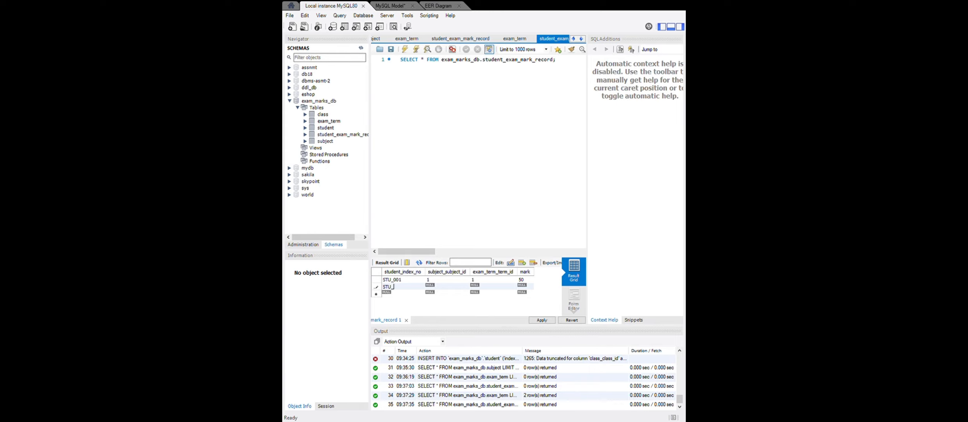
type("002")
key("Tab")
type("1")
key("Tab")
type("144.12")
Start a third mark record for the first student with subject ID 2 and mark 85.
left_click(389, 293)
type("STU")
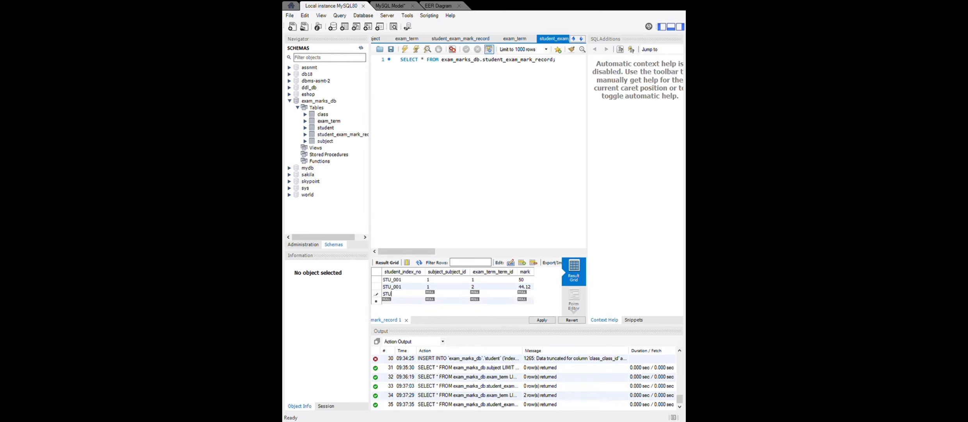
type("_00")
type("2")
key("Tab")
key("Tab")
type("85")
key("Tab")
Add a fourth record for the first student with subject ID 2, term ID 2, mark 95, and set the third record's term ID to 1.
type("STU_001")
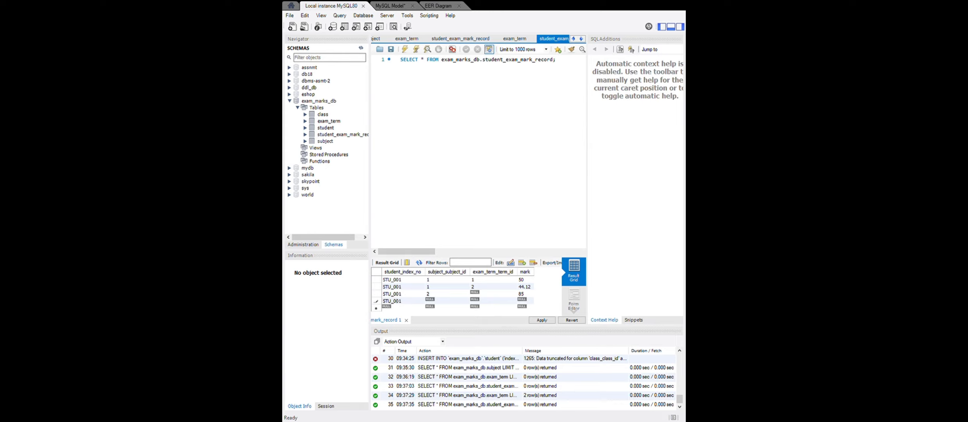
left_click(429, 300)
type("1")
key("BackSpace")
type("2")
left_click(485, 301)
type("2")
left_click(522, 301)
type("95")
Add a fifth mark record for the first student with subject ID 3, exam term ID 1 and mark 78.6.
left_click(402, 308)
type("STU")
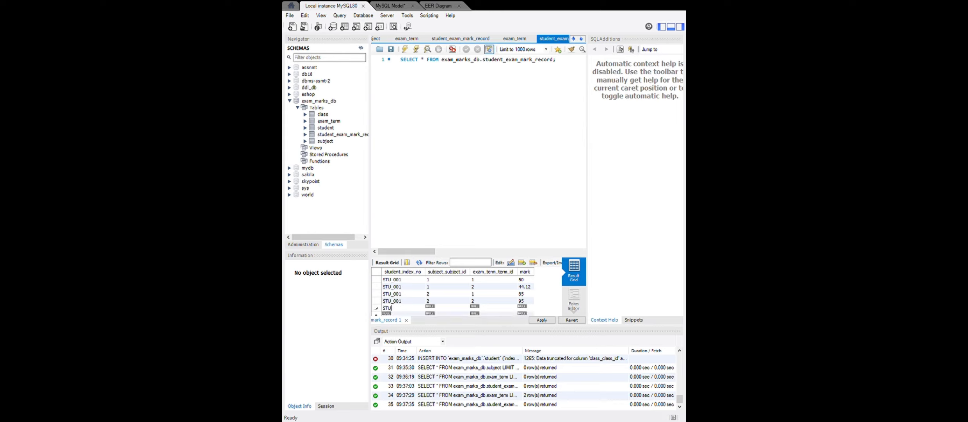
type("_001")
double_click(452, 308)
scroll(454, 302, "down", 1)
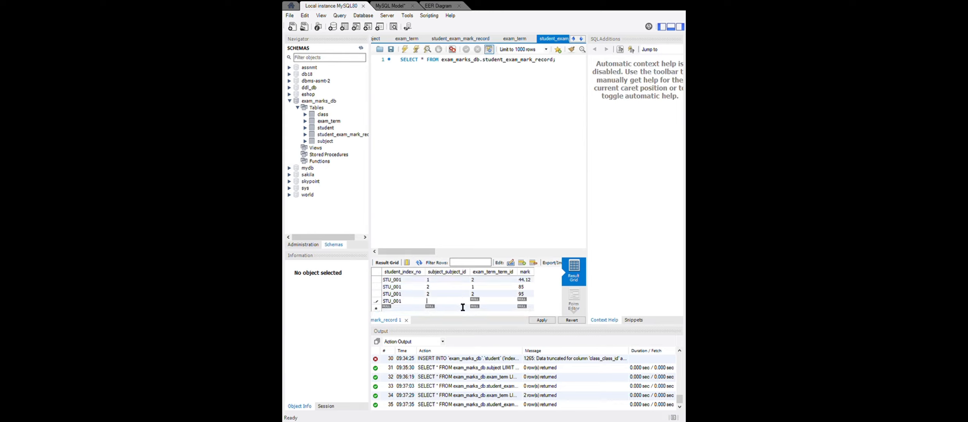
type("3")
double_click(478, 303)
type("1")
type("78.6")
Start a sixth mark record for the first student with subject ID 3 and exam term ID 1, and open its mark for entry.
left_click(402, 308)
type("STU_001")
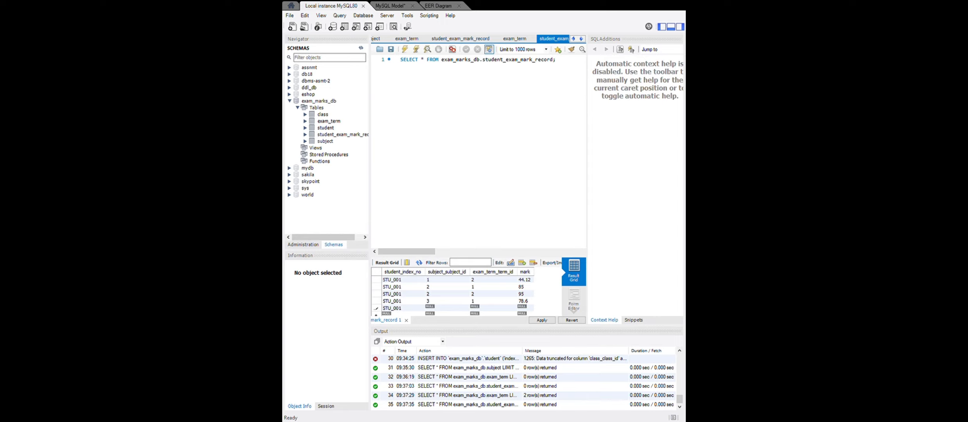
key("Tab")
type("3")
key("Tab")
type("1")
double_click(524, 308)
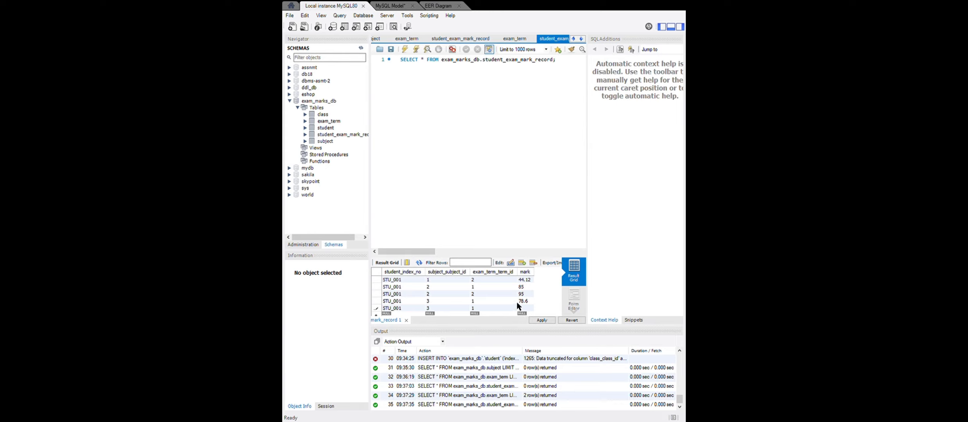
Set the mark of the first student's sixth record to 78.5.
type("78.5")
scroll(486, 300, "down", 1)
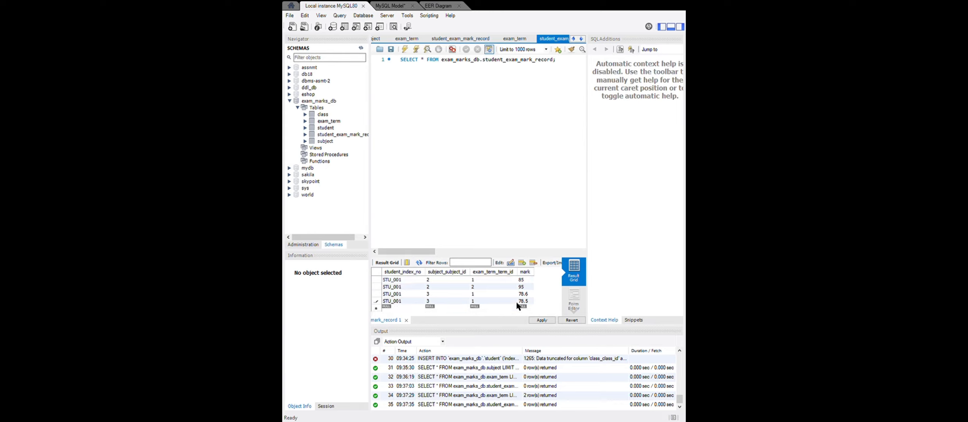
Add a mark record for the second student with subject ID 1, exam term ID 1 and mark 80.
double_click(402, 308)
type("ST")
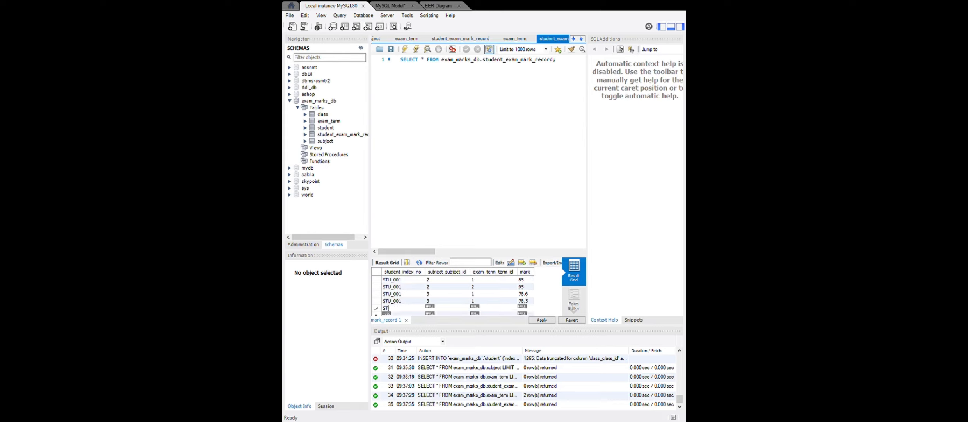
type("U_002")
key("Tab")
type("1")
key("Tab")
type("1")
key("Tab")
type("80")
scroll(420, 308, "down", 1)
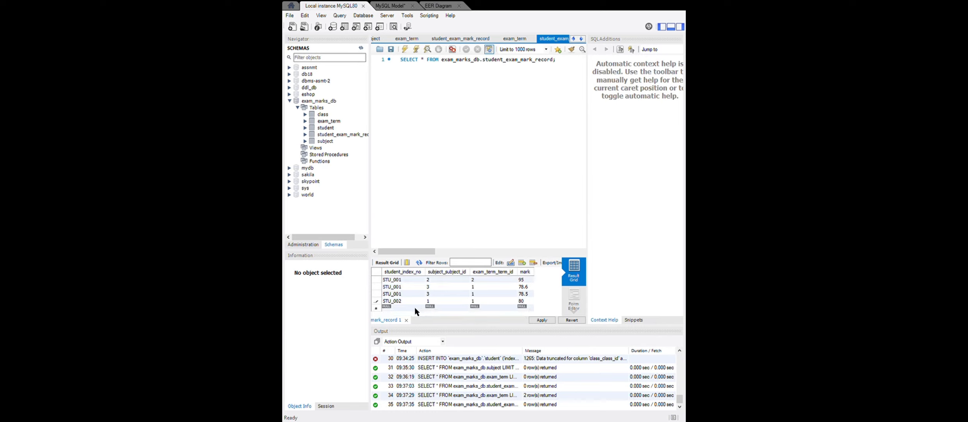
Add a second record for the second student with subject ID 1, exam term ID 2 and mark 75.
left_click(415, 307)
type("STU_002")
left_click(432, 308)
type("1")
type("2")
left_click(524, 310)
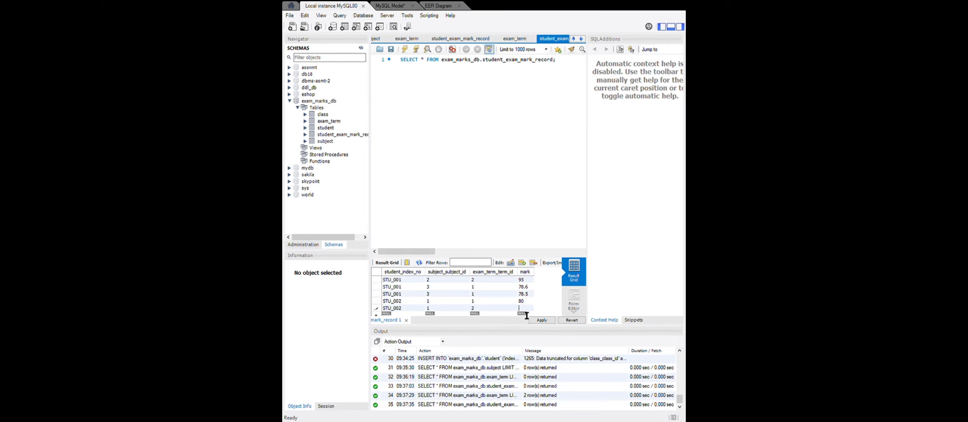
type("75")
key("Return")
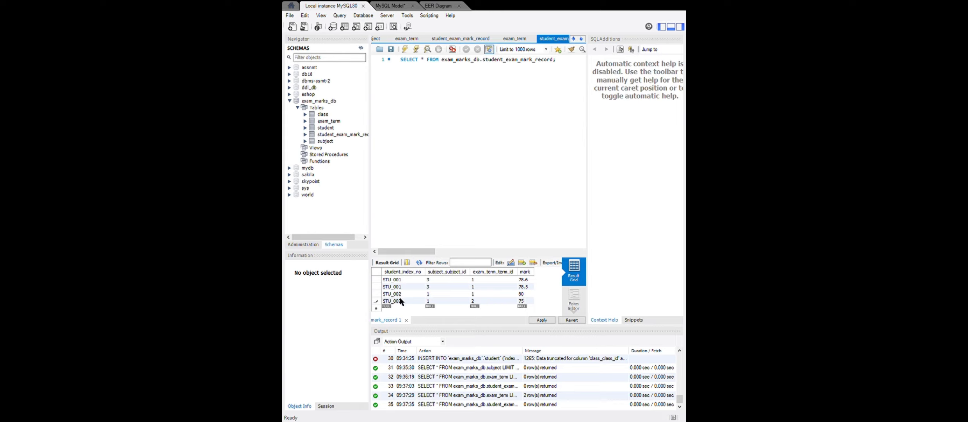
Add a third record for the second student, reusing the copied index number, with subject ID 2, exam term ID 1 and mark 85.
key("ctrl+c")
left_click(410, 313)
key("ctrl+v")
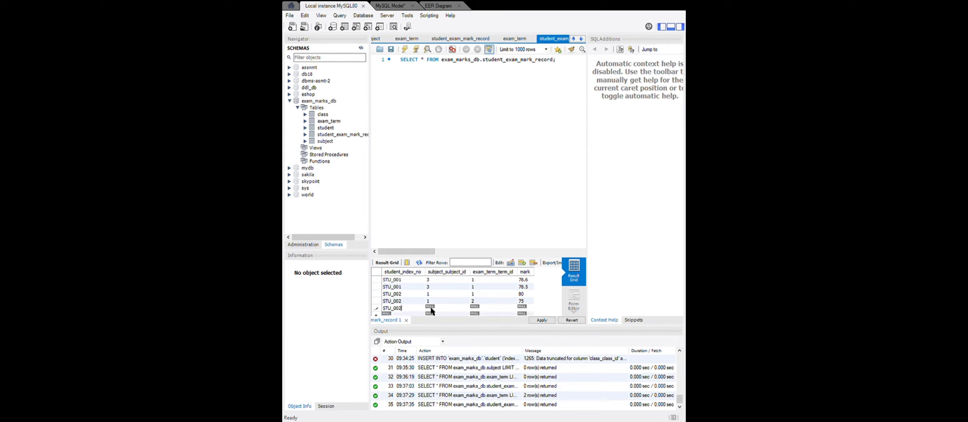
type("2")
left_click(482, 315)
type("1")
left_click(523, 311)
type("85")
key("Return")
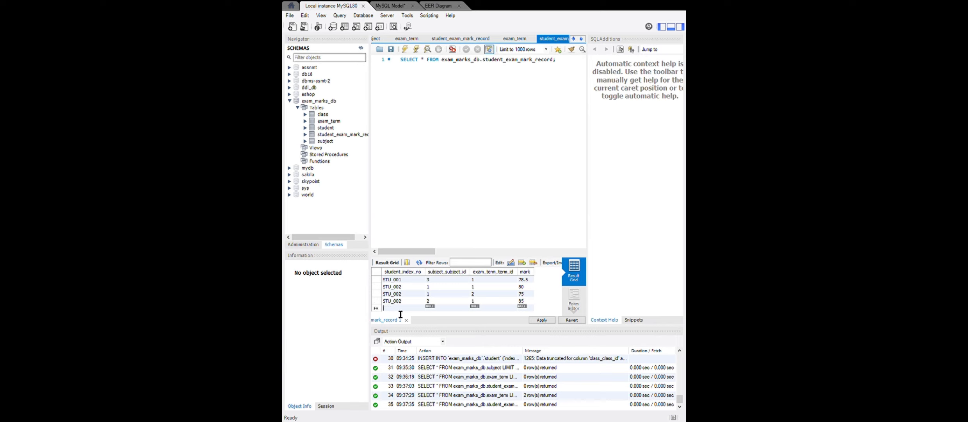
Add a fourth record for the second student with subject ID 2, exam term ID 2 and mark 95.
key("ctrl+v")
left_click(442, 307)
type("2")
double_click(493, 309)
type("2")
double_click(524, 308)
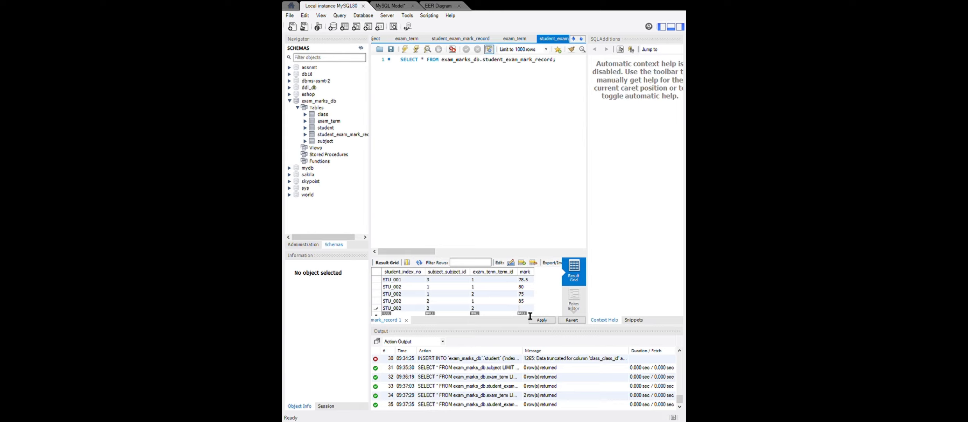
type("95")
scroll(419, 307, "down", 1)
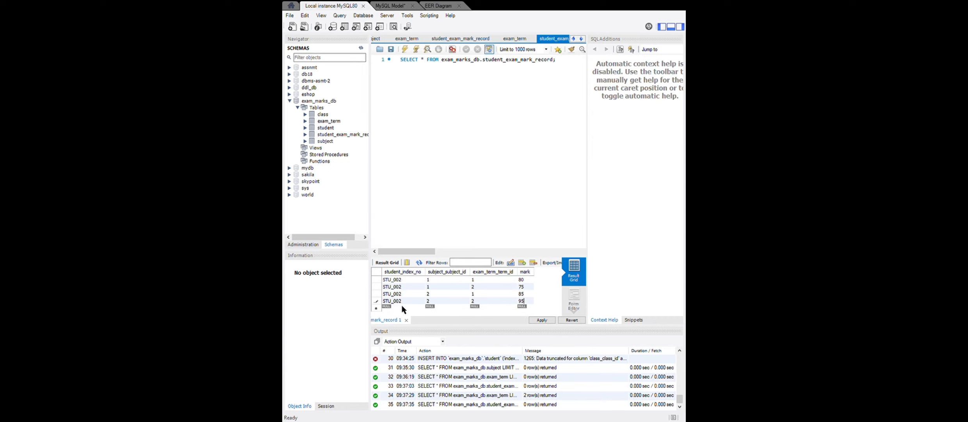
Add a fifth record for the second student with subject ID 3, exam term ID 1 and mark 75.
key("ctrl+v")
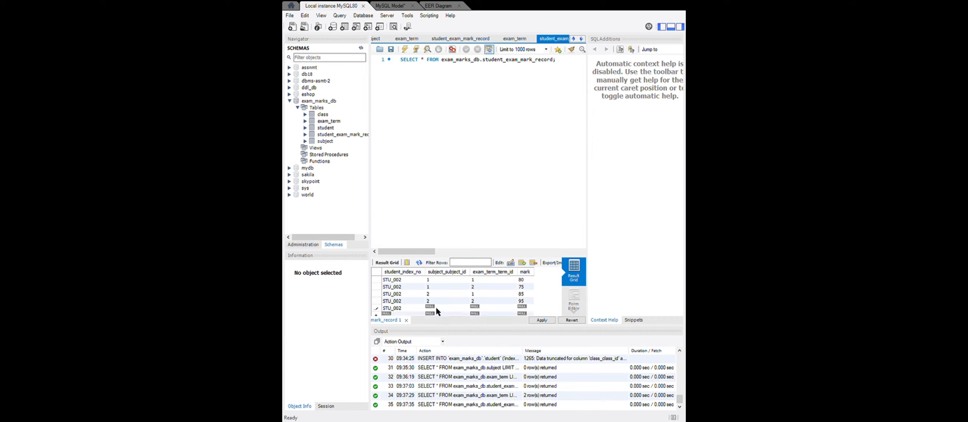
double_click(436, 308)
type("3")
key("Tab")
type("1")
key("Tab")
type("75")
key("Tab")
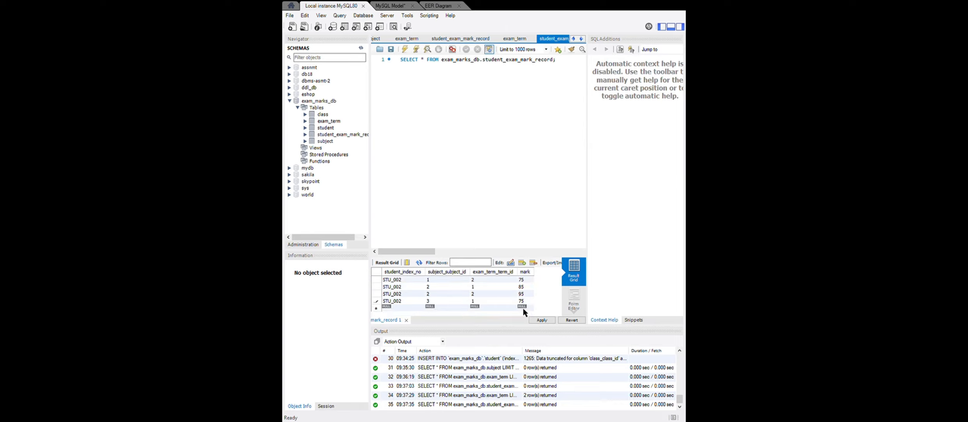
Change the second student's subject ID 2 marks to 45 for exam term 1 and 55 for exam term 2.
scroll(523, 311, "up", 1)
scroll(531, 308, "down", 1)
scroll(539, 283, "up", 1)
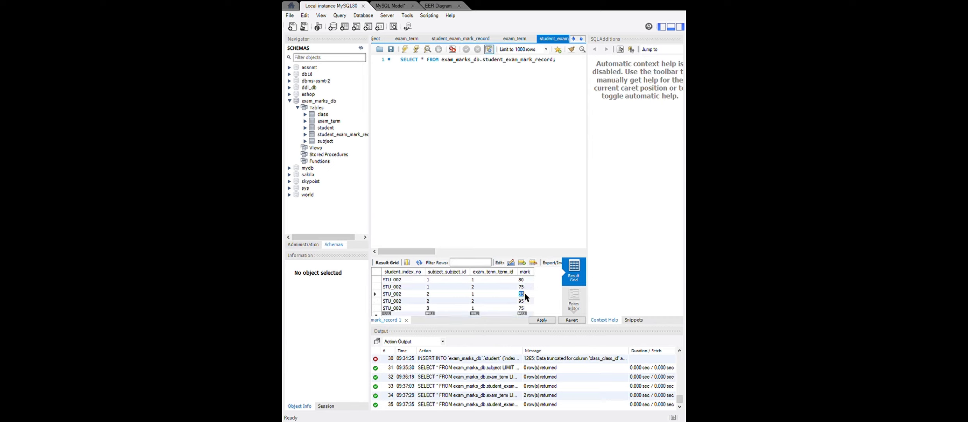
type("45")
double_click(530, 301)
type("5")
scroll(430, 301, "down", 1)
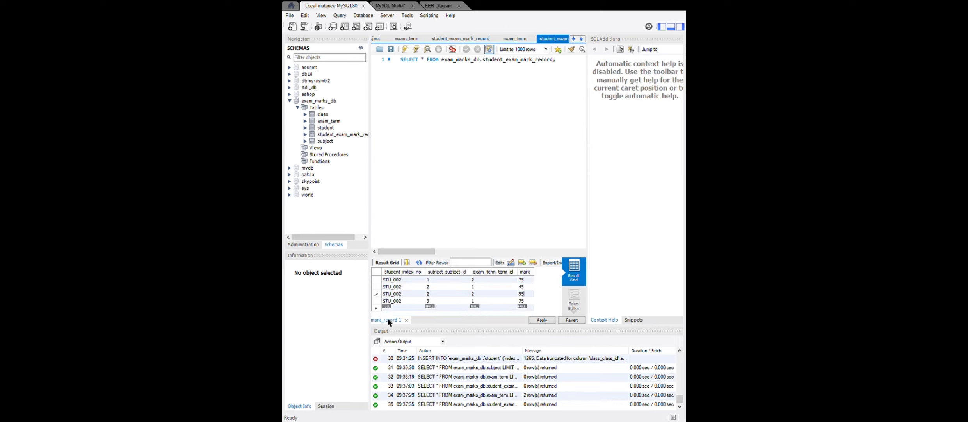
Add a sixth record for the second student with subject ID 3, exam term ID 2 and mark 85.
key("ctrl+v")
double_click(472, 308)
type("2")
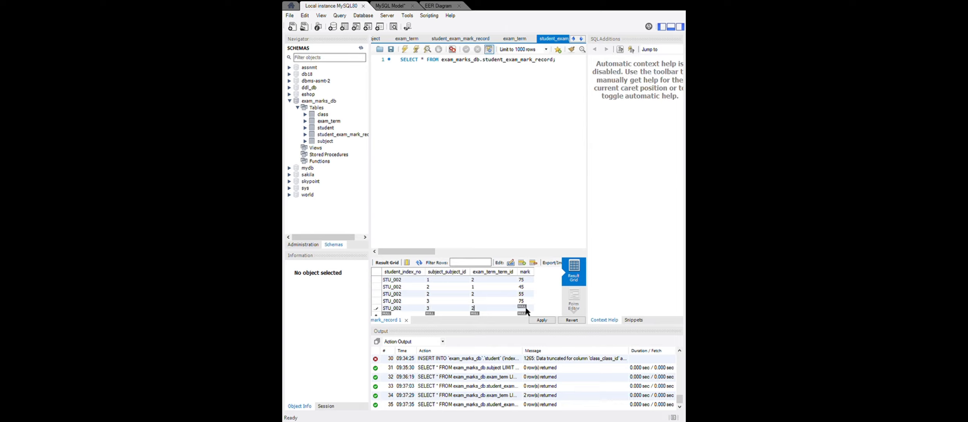
double_click(523, 308)
type("85")
scroll(458, 311, "down", 1)
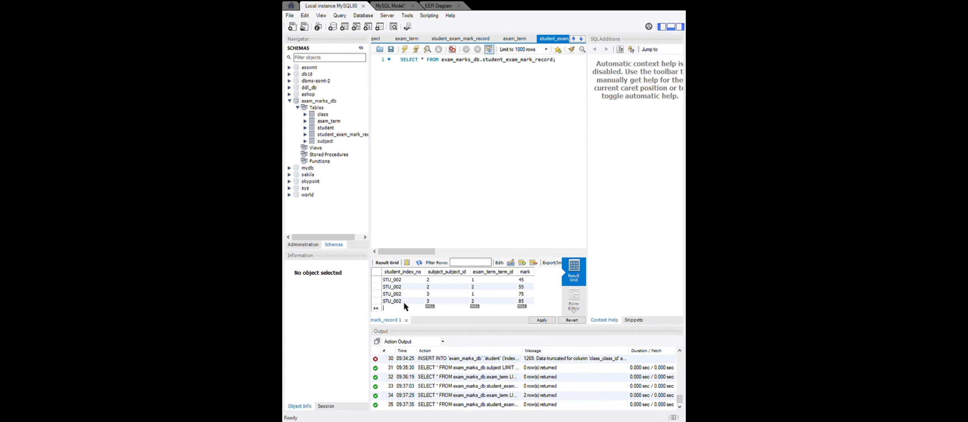
Add a mark record for the third student with subject ID 1, exam term ID 1 and mark 78.24.
key("ctrl+v")
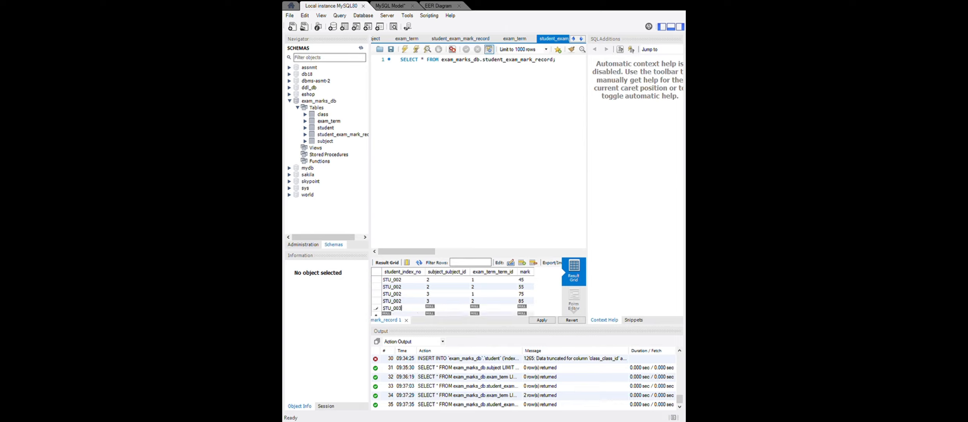
key("BackSpace")
type("3")
left_click_drag(410, 314, 384, 311)
scroll(415, 292, "down", 1)
key("Tab")
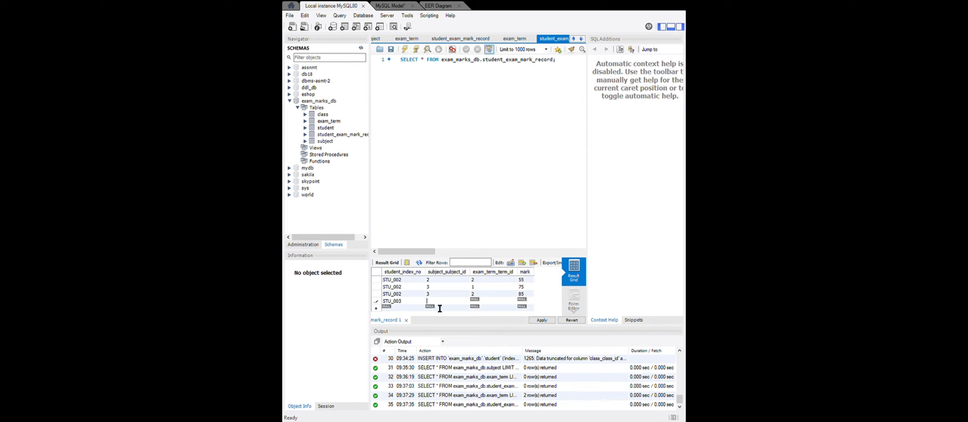
type("1")
key("Tab")
type("1")
key("Tab")
type("78.23")
type("4")
Add a second record for the third student with subject ID 1, exam term ID 2 and mark 45.25.
key("ctrl+v")
scroll(412, 311, "down", 1)
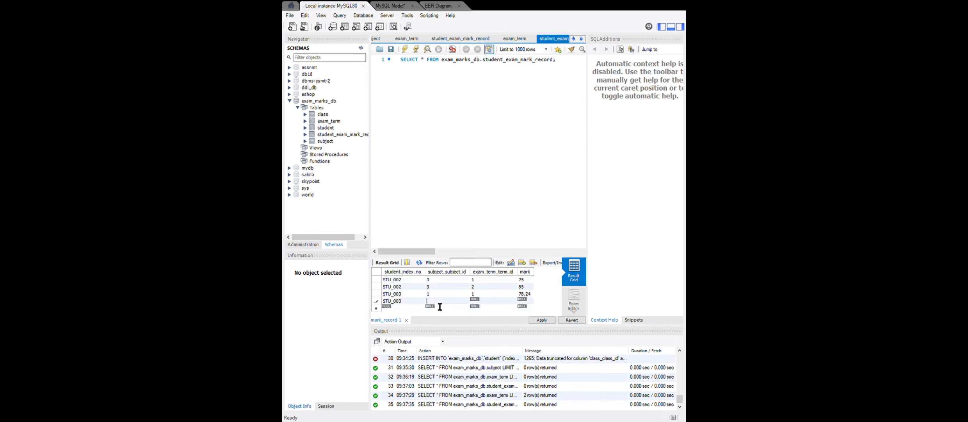
type("1")
key("Tab")
type("2")
type("45")
type(".25")
type("STU_003")
Add a third record for the third student with subject ID 2, exam term ID 1 and mark 23.5.
key("Tab")
type("1")
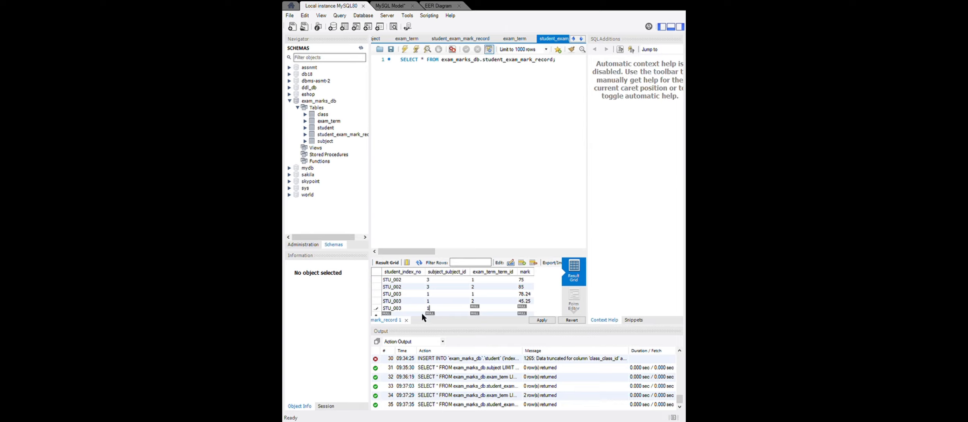
left_click(482, 311)
type("1")
left_click(531, 309)
type("23.5")
key("Return")
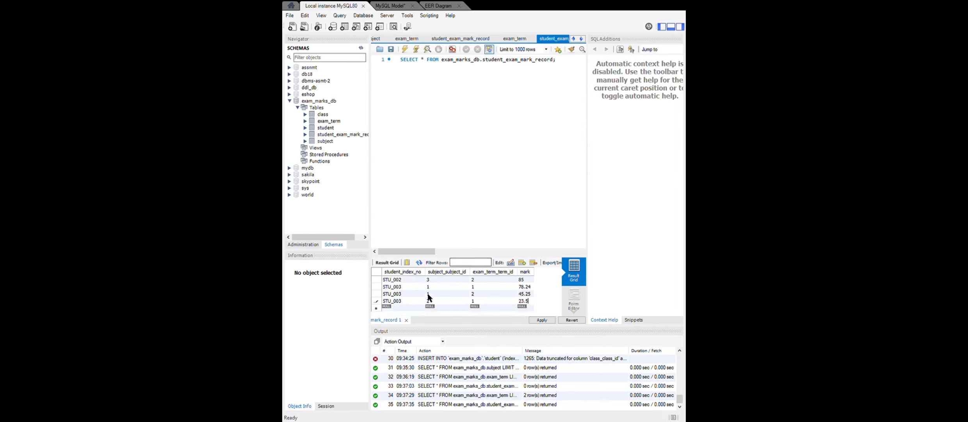
Add a fourth record for the third student with subject ID 2, exam term ID 2 and mark 45.52.
left_click(391, 308)
type("STU_003")
key("Tab")
type("3")
type("2")
key("Tab")
type("2")
key("Tab")
type("45.52")
scroll(413, 301, "down", 1)
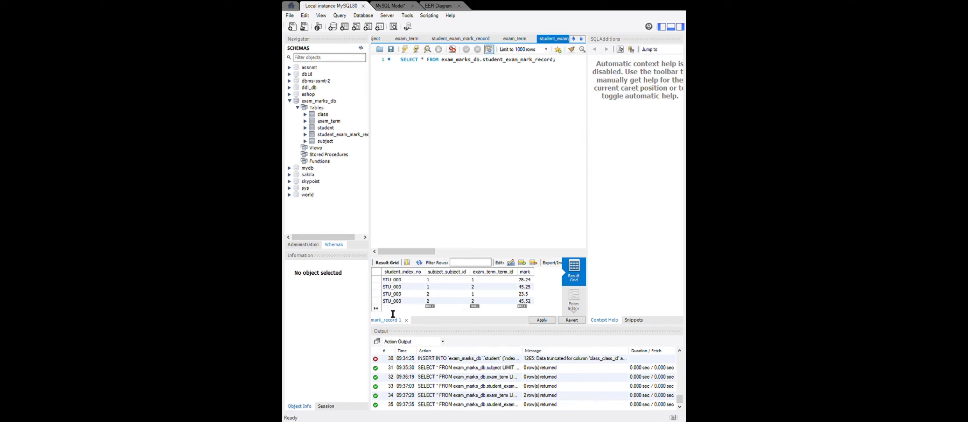
Add a fifth record for the third student with subject ID 3, exam term ID 1 and mark 85.5.
key("ctrl+v")
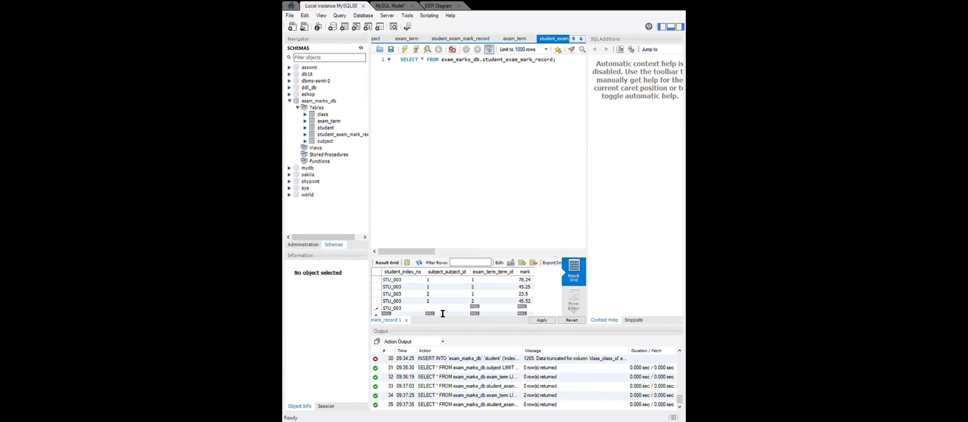
type("3")
left_click(480, 308)
type("1")
left_click(530, 308)
type("85.5")
key("Return")
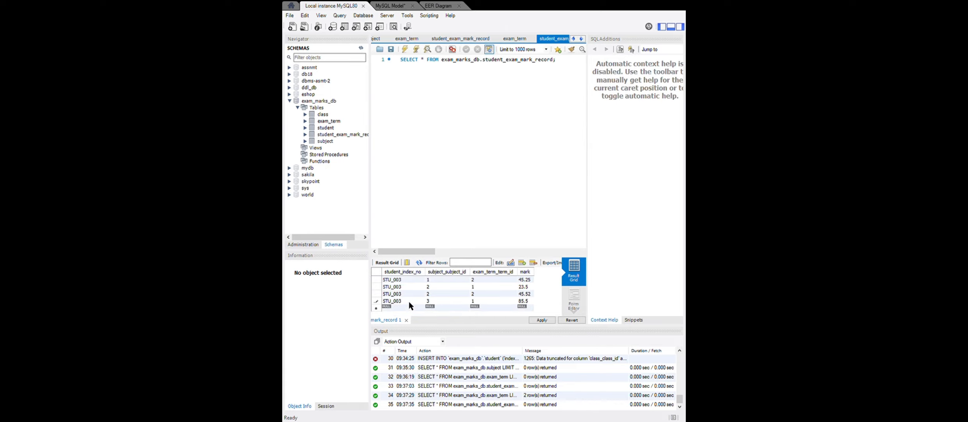
Add a sixth record for the third student with subject ID 3, exam term ID 2 and mark 98.5.
key("ctrl+v")
key("Tab")
type("3")
key("Tab")
type("2")
key("Tab")
type("98.5")
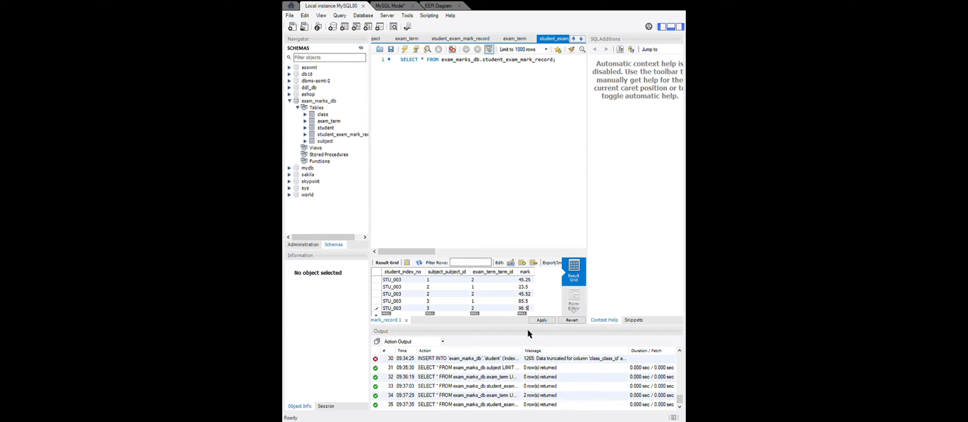
scroll(490, 306, "down", 1)
Add a mark record for the fourth student with subject ID 1, exam term ID 1 and mark 90.
double_click(391, 305)
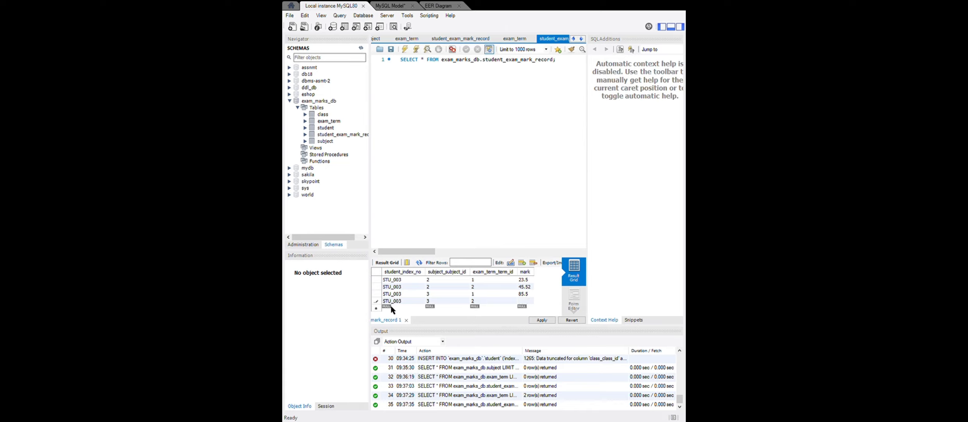
key("ctrl+v")
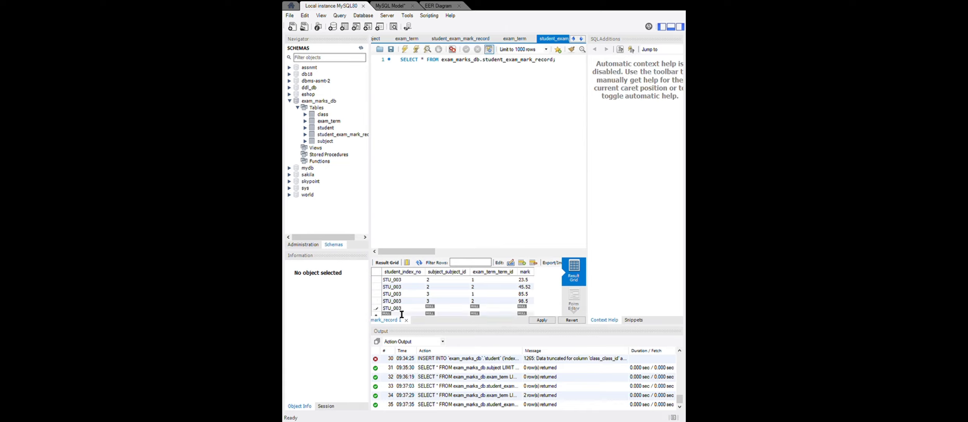
type("4")
left_click_drag(402, 308, 382, 311)
key("ctrl+c")
double_click(450, 310)
type("1")
double_click(474, 310)
type("1")
double_click(519, 310)
scroll(530, 310, "up", 1)
scroll(529, 310, "down", 2)
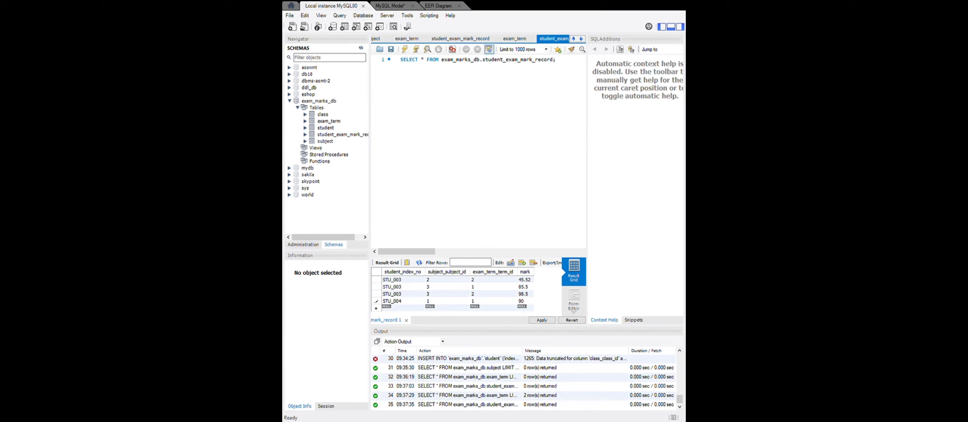
Add a second record for the fourth student with subject ID 1, exam term ID 2 and mark 85.88.
double_click(398, 309)
key("ctrl+v")
double_click(441, 314)
type("1")
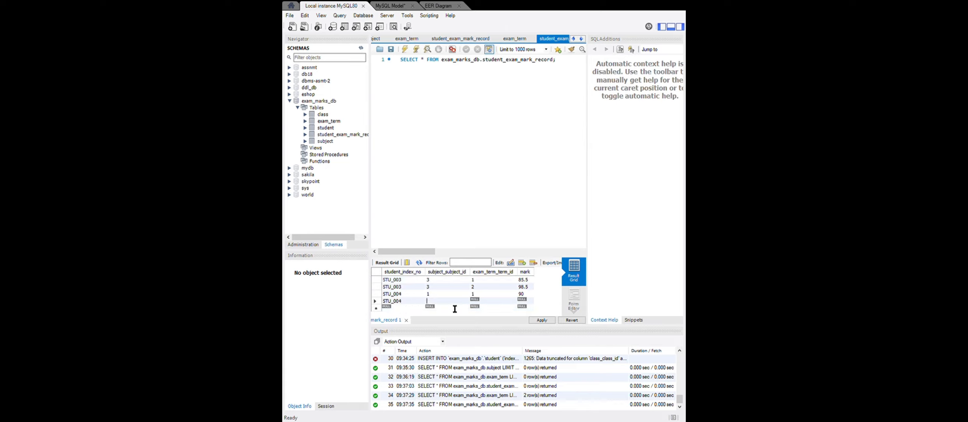
double_click(475, 302)
type("2")
double_click(523, 302)
type("85")
type(".88")
Add a third record for the fourth student with subject ID 2, exam term ID 1 and mark 75.
type("STU_004")
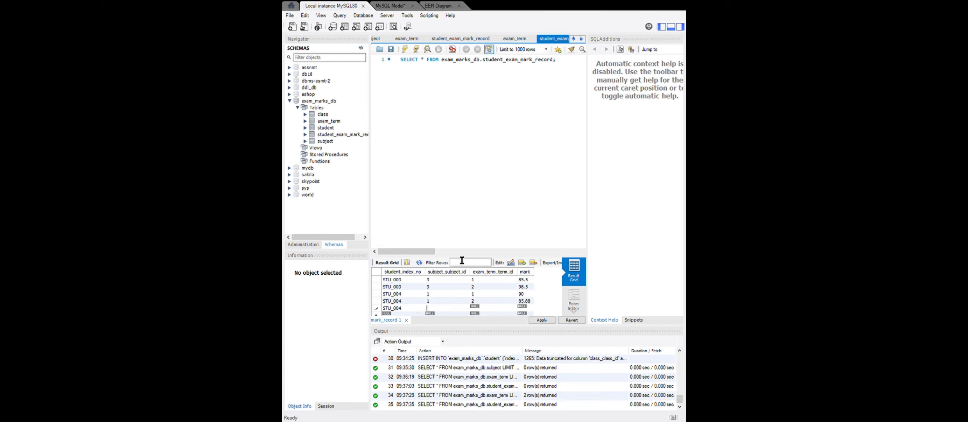
type("2")
key("Tab")
type("1")
key("Tab")
type("75")
scroll(507, 303, "down", 1)
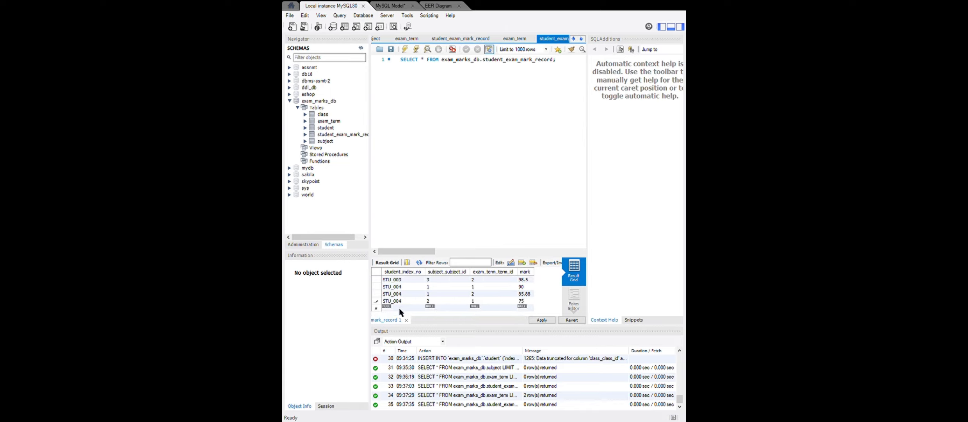
Add a fourth record for the fourth student with subject ID 2, exam term ID 2 and mark 85.
key("Tab")
type("STU_004")
key("Tab")
type("2")
left_click(478, 309)
type("2")
left_click(521, 309)
type("85")
scroll(449, 301, "down", 1)
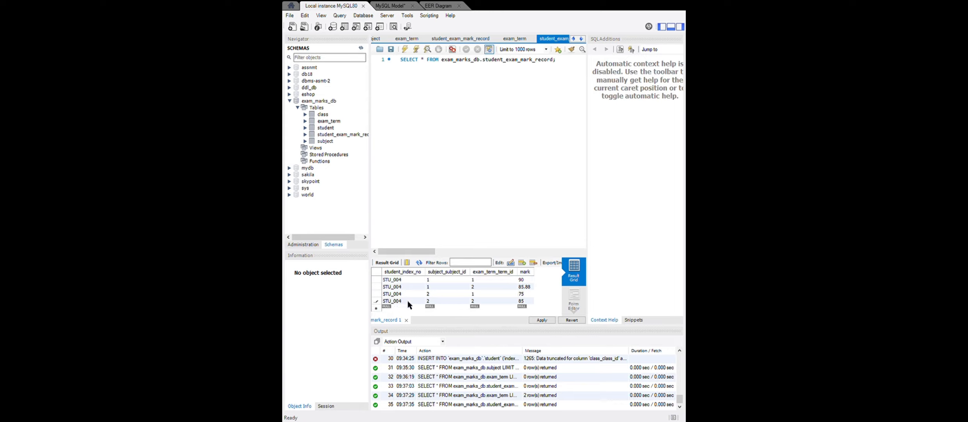
Add a fifth record for the fourth student with subject ID 3, exam term ID 1 and mark 100.
key("ctrl+v")
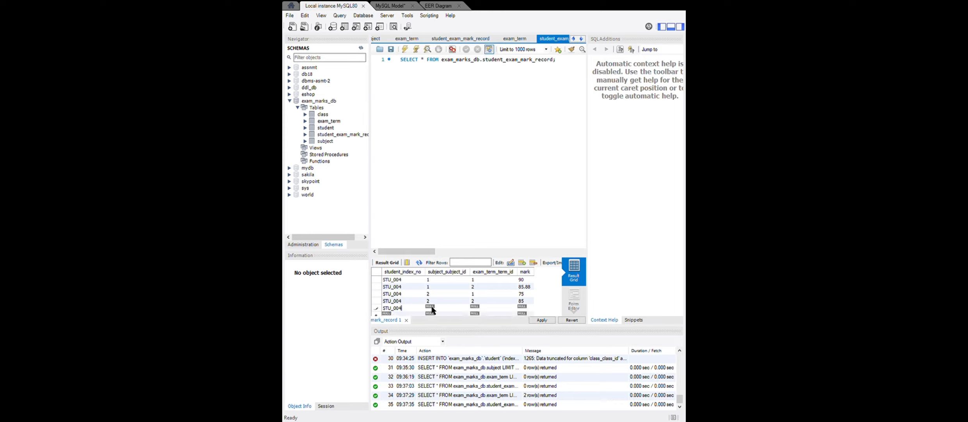
double_click(434, 310)
type("3")
key("Tab")
type("1")
key("Tab")
type("100")
Add a sixth record for the fourth student with subject ID 3, exam term ID 2 and mark 95.
scroll(416, 307, "down", 1)
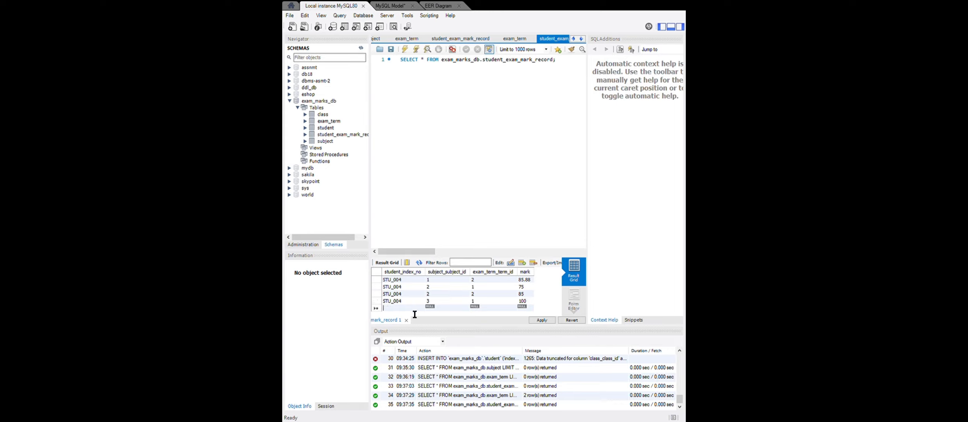
key("ctrl+v")
key("Tab")
type("3")
key("Tab")
type("2")
key("Tab")
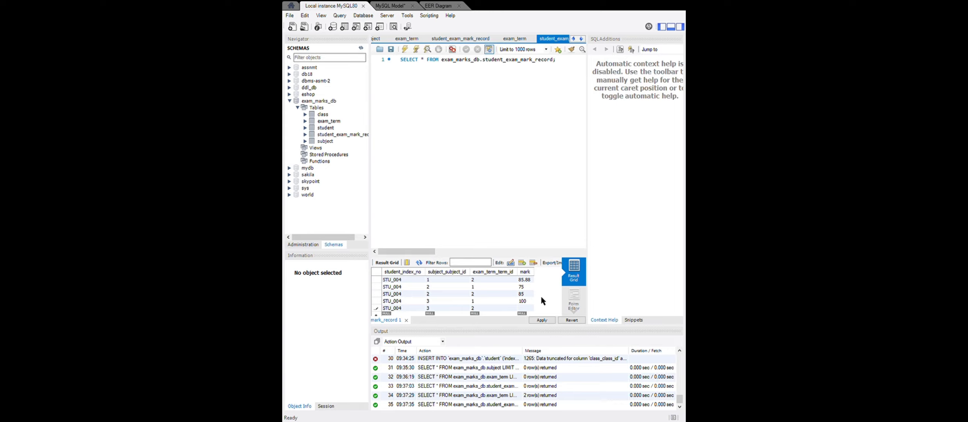
type("95")
Add a mark record for the fifth student with subject ID 1, exam term ID 1 and mark 45.
scroll(465, 292, "down", 1)
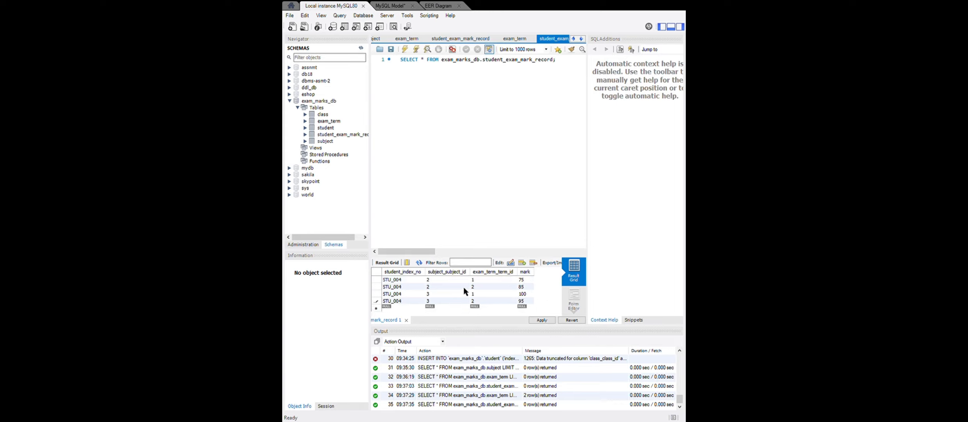
left_click(404, 310)
type("STU_005")
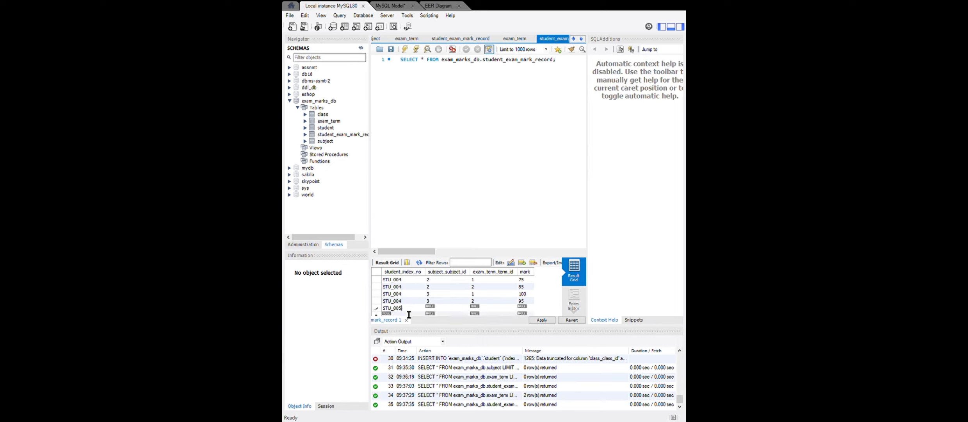
left_click_drag(409, 311, 384, 318)
key("ctrl+c")
left_click(441, 306)
type("11")
key("Tab")
type("45")
key("Tab")
Add a second record for the fifth student with subject ID 1, exam term ID 2 and mark 65.
left_click(395, 307)
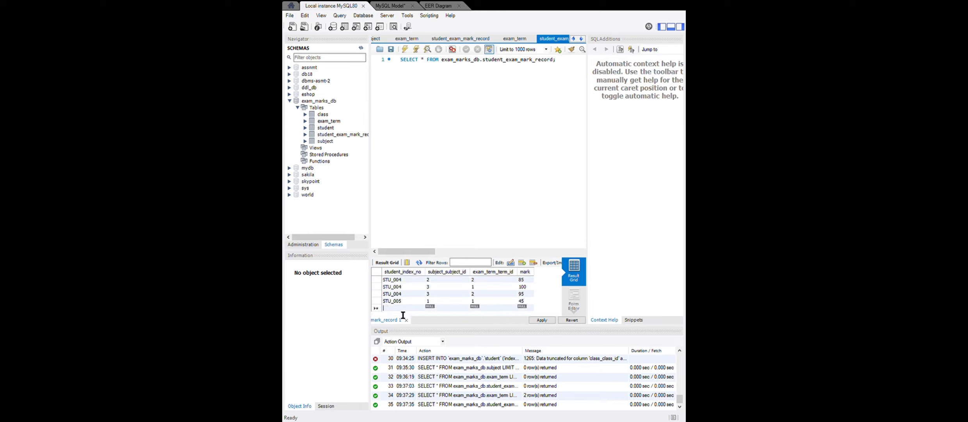
key("ctrl+v")
left_click(430, 310)
type("1")
left_click(473, 310)
type("2")
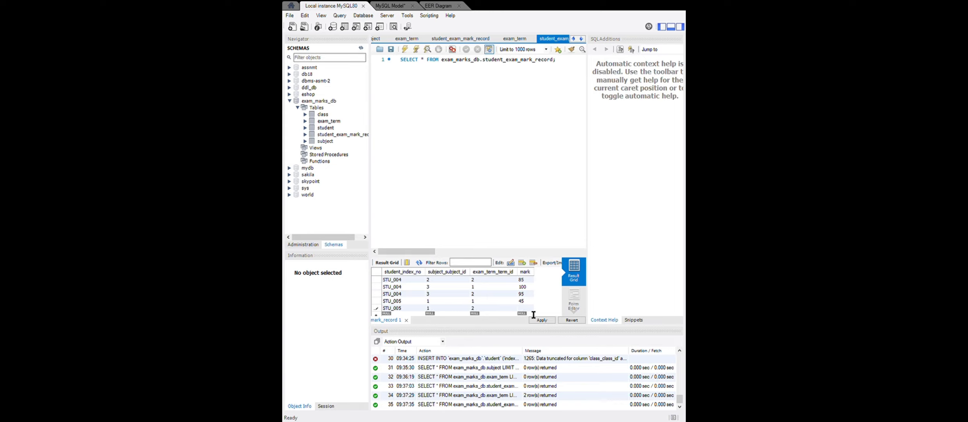
type("65")
Add a third record for the fifth student with subject ID 2, exam term ID 1 and mark 75.
scroll(496, 309, "down", 1)
left_click(415, 307)
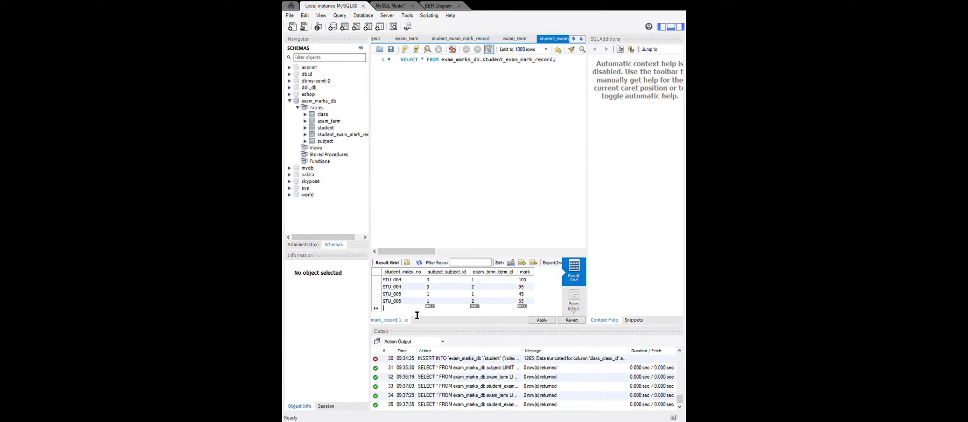
key("ctrl+v")
left_click(430, 309)
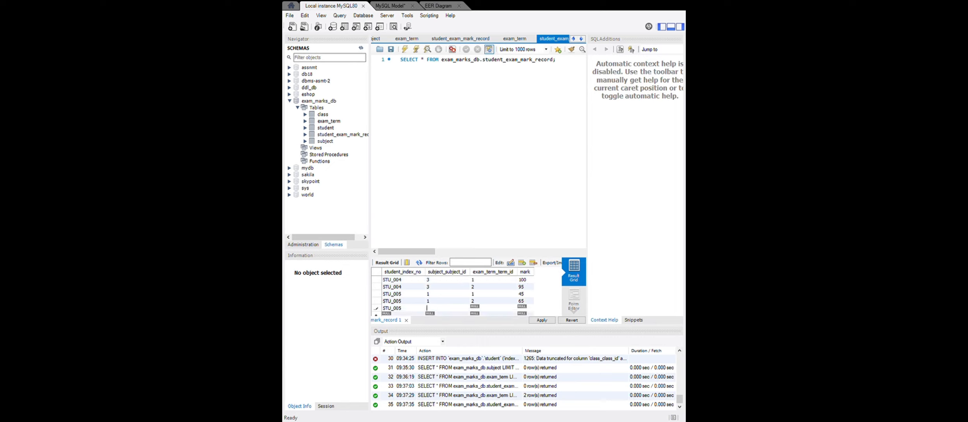
type("2")
type("1")
type("75")
Add a fourth record for the fifth student with subject ID 2 and exam term ID 2.
double_click(397, 308)
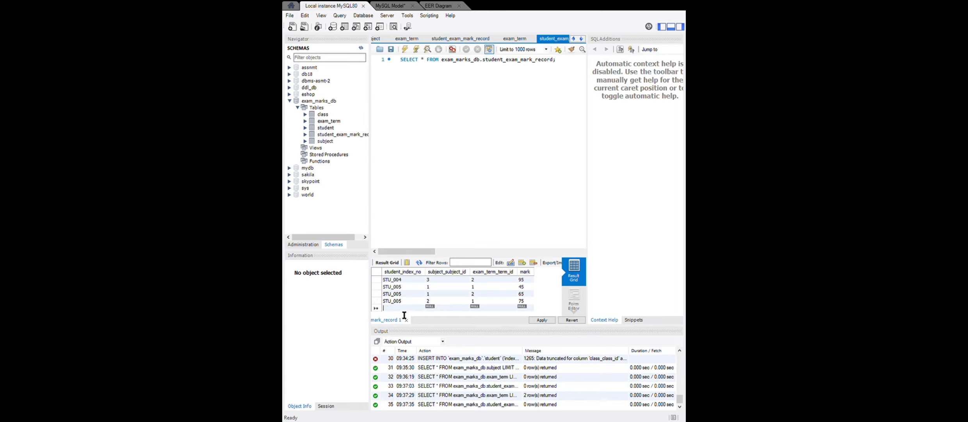
type("STU_005")
double_click(431, 308)
type("22")
Set the fifth student's subject 2 marks to 10.5 for exam term 1 and 55.5 for exam term 2.
double_click(524, 303)
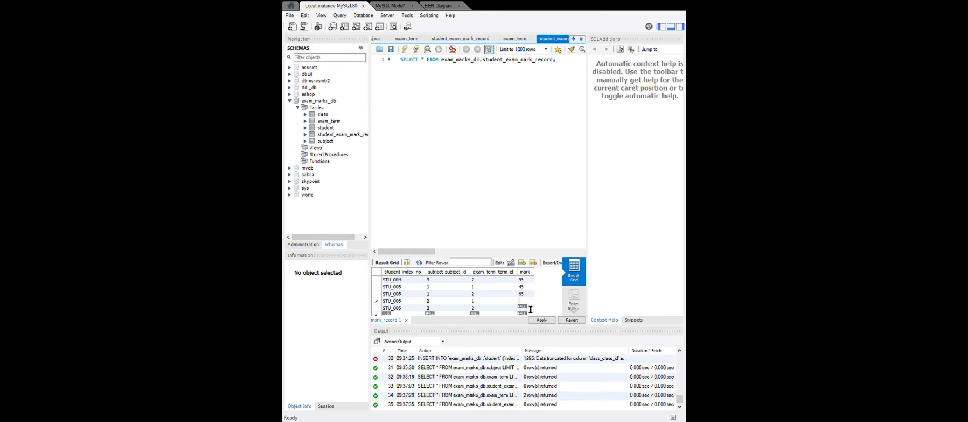
type("10.5")
left_click(523, 308)
type("55.5")
Add a fifth record for the fifth student with subject ID 3, exam term ID 1 and mark 85.56.
scroll(392, 311, "down", 1)
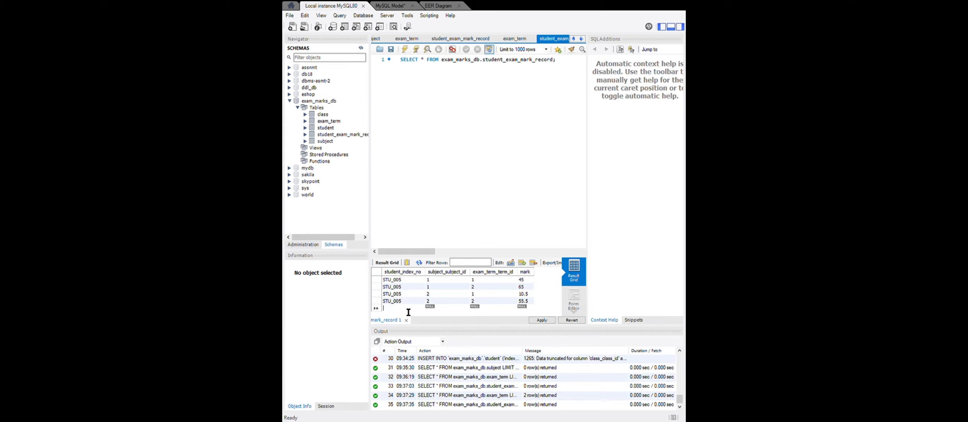
key("ctrl+v")
double_click(434, 308)
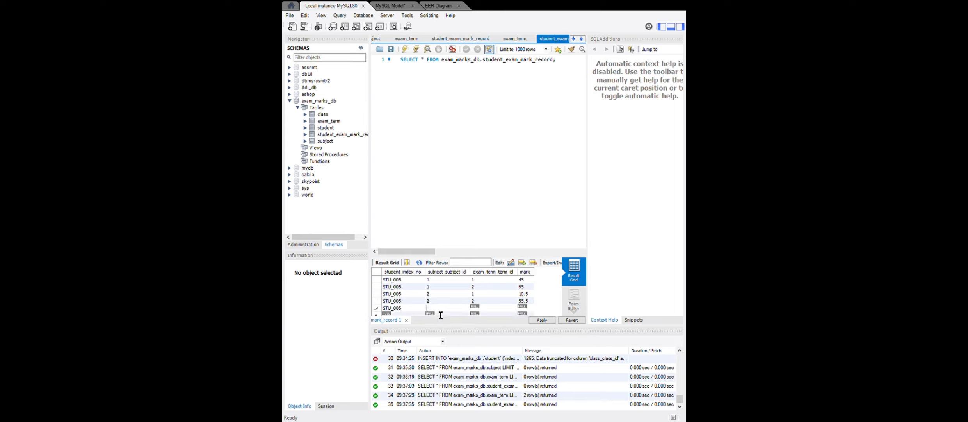
type("3")
double_click(472, 307)
type("1")
key("Tab")
type("85.56")
Add a sixth record for the fifth student with subject ID 3, exam term ID 2 and mark 85.
left_click(408, 306)
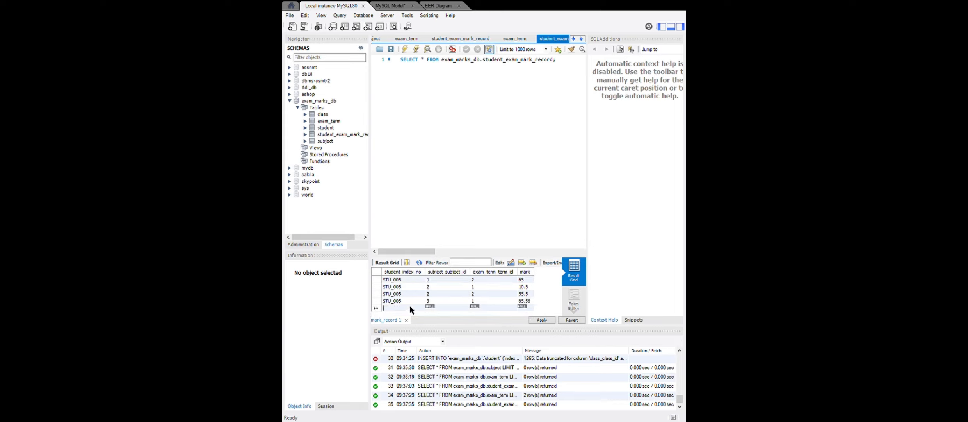
key("ctrl+v")
type("3")
type("2")
key("Tab")
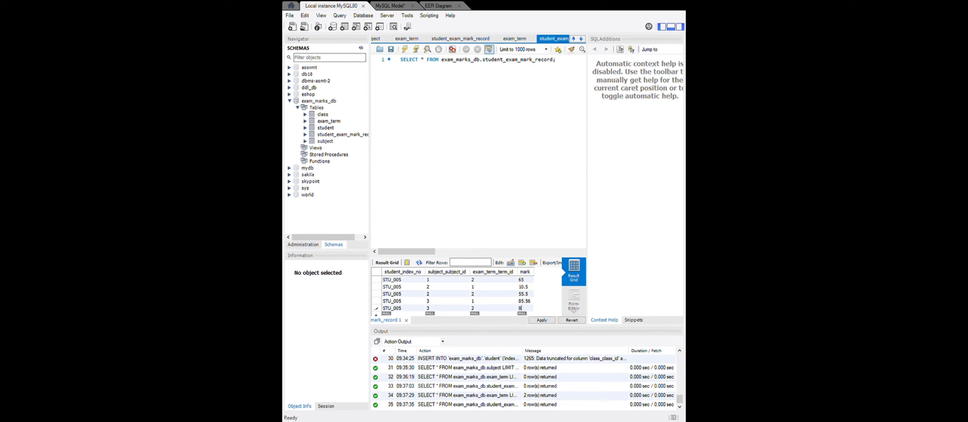
type("85")
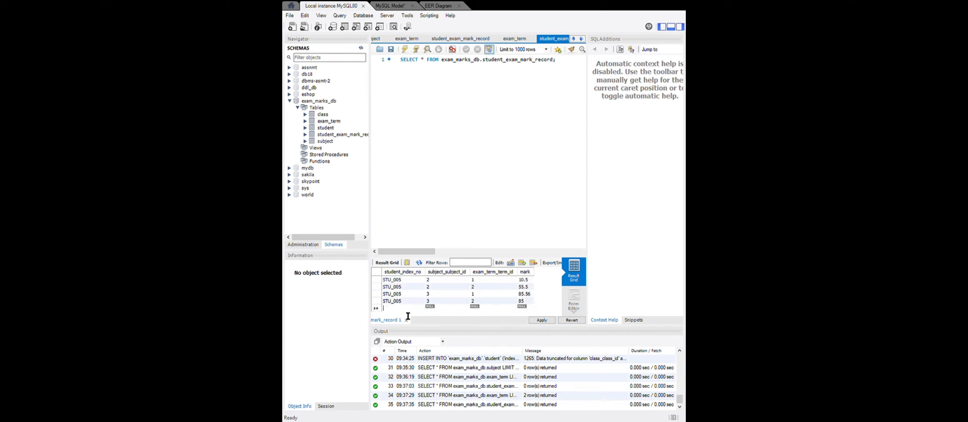
Add a mark record for the sixth student with subject ID 1, exam term ID 1 and mark 70.
key("ctrl+v")
key("BackSpace")
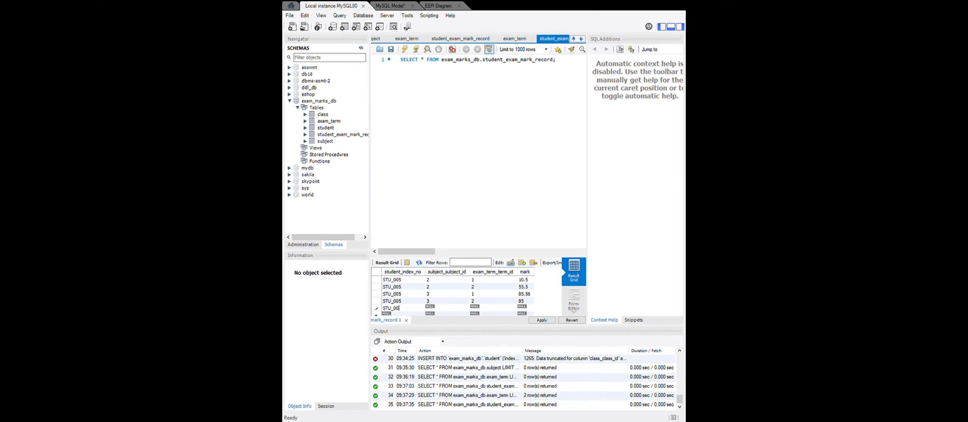
type("6")
left_click_drag(417, 309, 389, 319)
key("ctrl+c")
double_click(432, 309)
type("11")
double_click(522, 309)
type("70")
key("Return")
Add a second record for the sixth student with subject ID 1, exam term ID 2 and mark 82.5.
type("8")
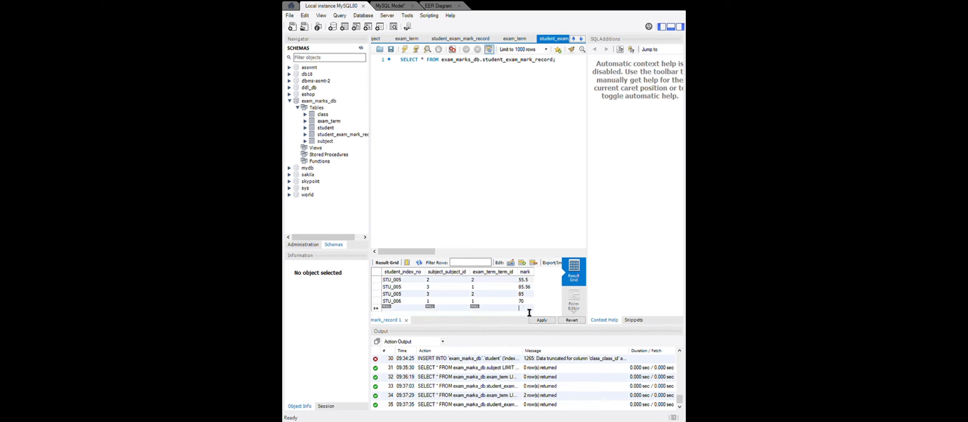
type("2.5")
double_click(390, 309)
key("ctrl+v")
double_click(429, 307)
type("1")
double_click(484, 309)
type("2")
Add a third record for the sixth student with subject ID 2, exam term ID 1 and mark 52.55.
scroll(460, 310, "down", 1)
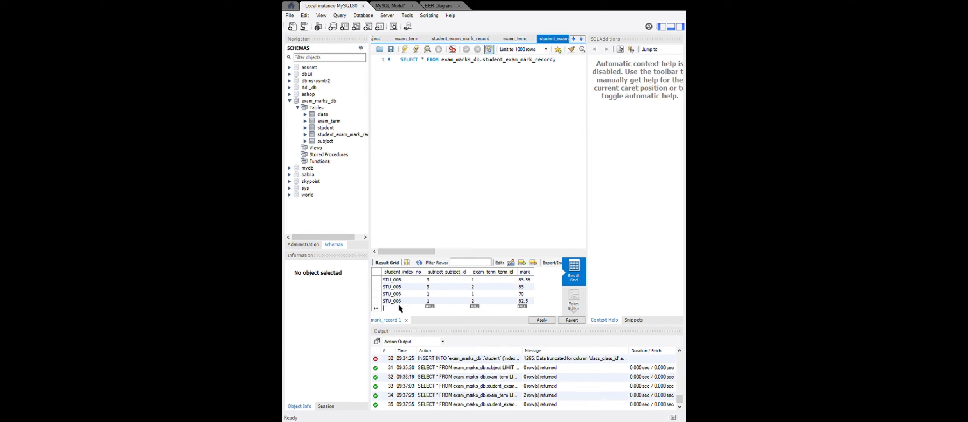
key("ctrl+v")
double_click(428, 308)
type("2")
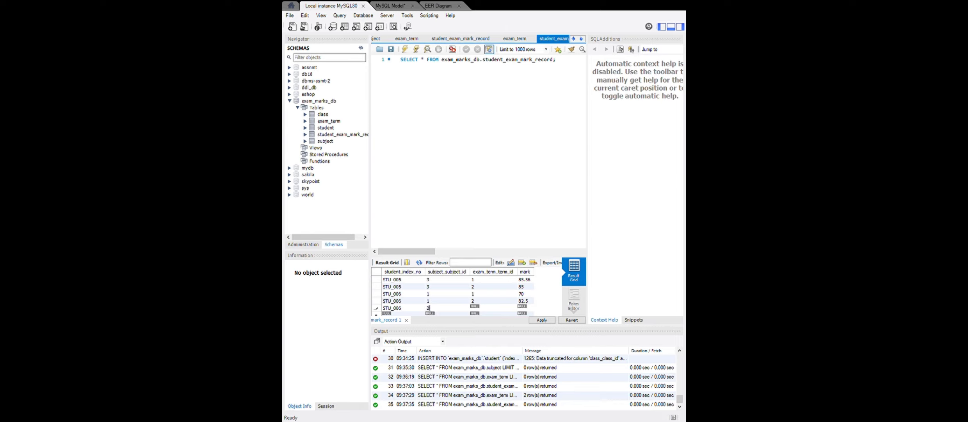
type("1")
double_click(527, 309)
type("52.55")
Add a fourth record for the sixth student with subject ID 2, exam term ID 2 and mark 65.
scroll(406, 299, "down", 1)
double_click(390, 307)
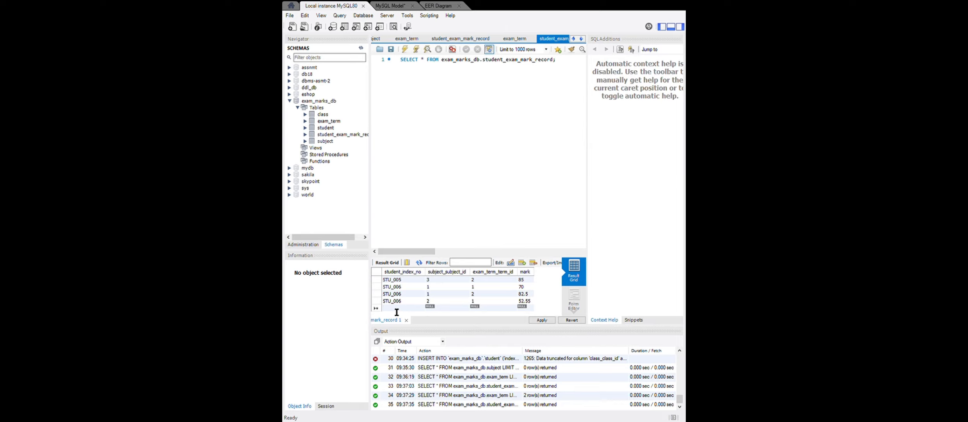
type("STU_006")
key("Tab")
type("2")
type("2")
type("65")
Add a fifth record for the sixth student with subject ID 3, exam term ID 1 and mark 78.6.
scroll(416, 306, "down", 1)
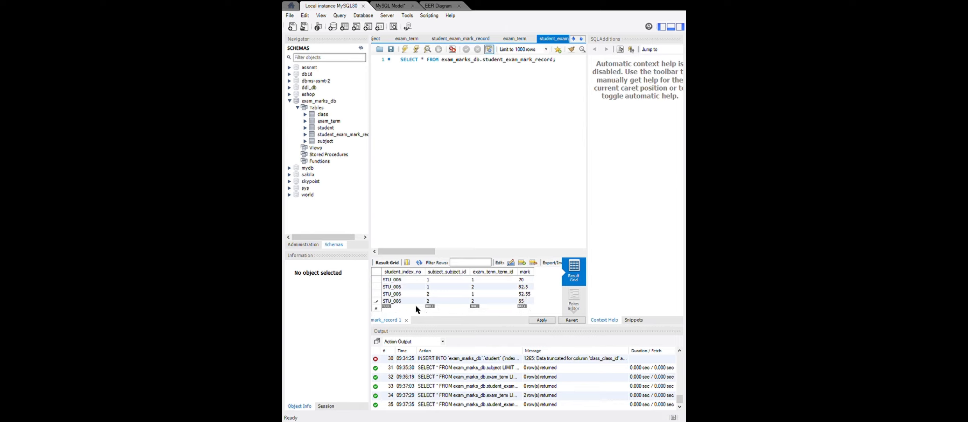
left_click(392, 308)
key("ctrl+v")
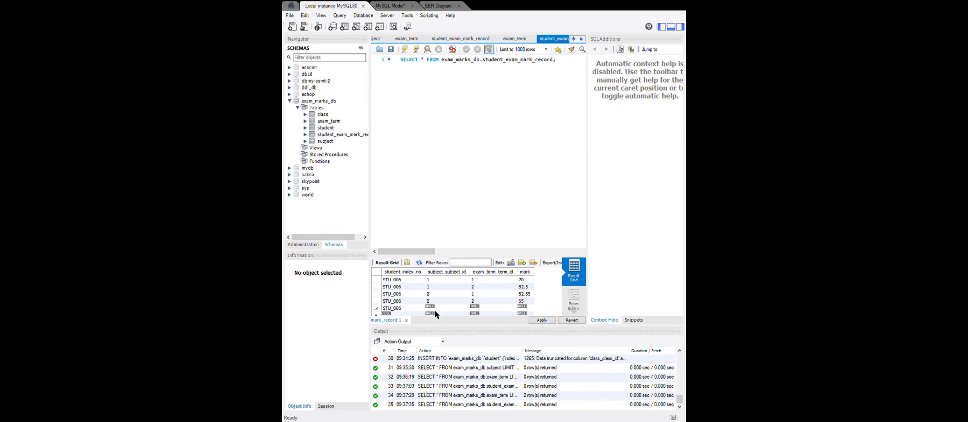
double_click(435, 311)
type("3")
double_click(476, 309)
type("1")
double_click(527, 312)
type("78.6")
Add a sixth record for the sixth student with subject ID 3, exam term ID 2 and mark 80.6.
scroll(513, 291, "down", 1)
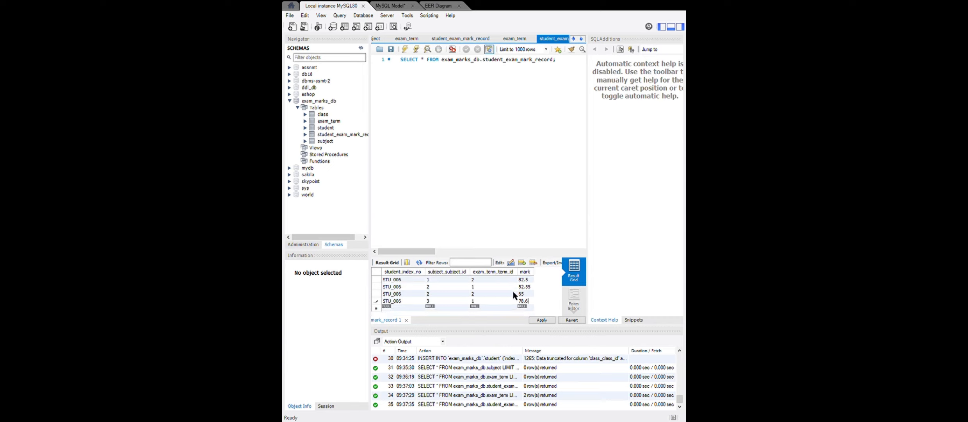
double_click(387, 307)
key("ctrl+v")
type("3")
double_click(484, 307)
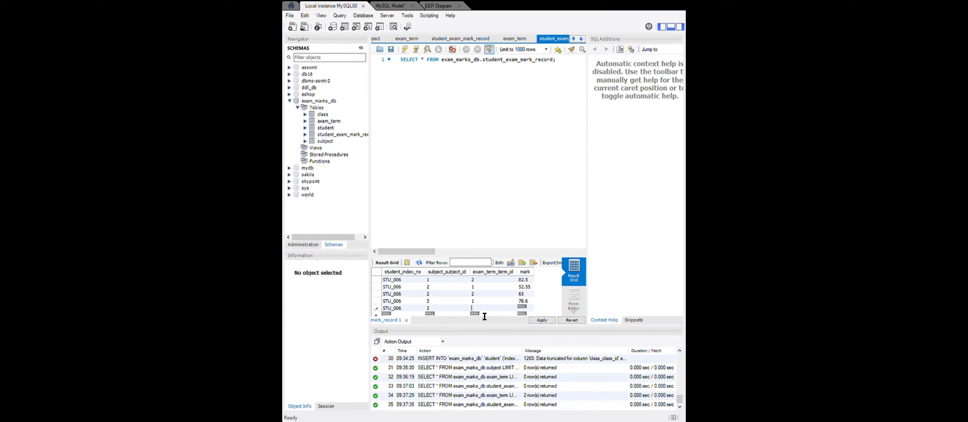
type("1")
key("BackSpace")
type("2")
left_click(522, 307)
type("80.6")
key("Tab")
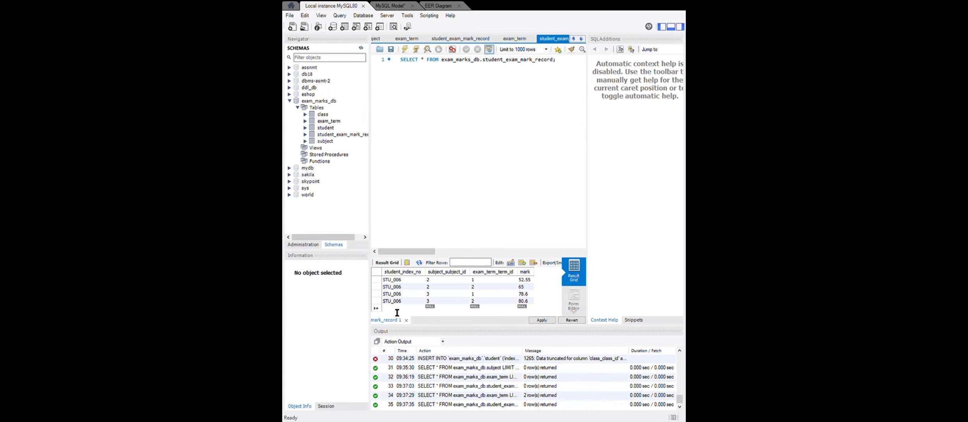
Add a mark record for the seventh student with subject ID 1, exam term ID 1 and mark 89.
key("ctrl+v")
type("7")
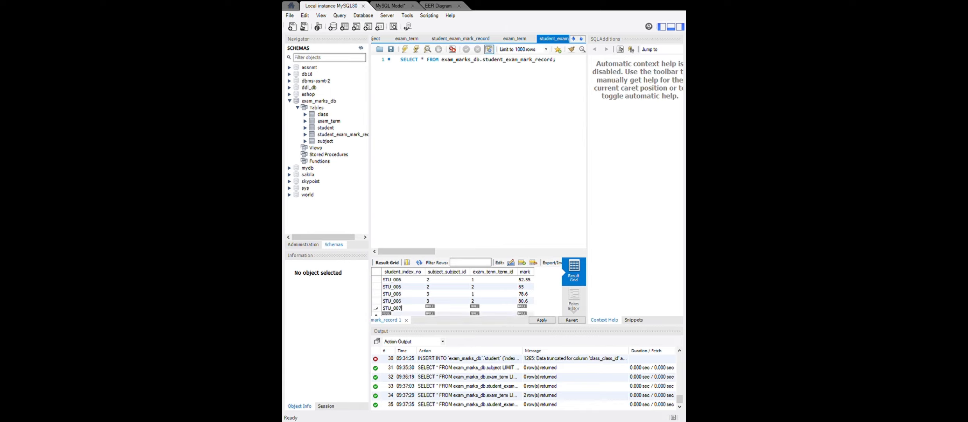
key("ctrl+a")
key("ctrl+c")
left_click(443, 309)
type("1")
left_click(478, 308)
type("1")
left_click(527, 309)
type("8")
Add a second record for the seventh student with subject ID 1, exam term ID 2 and mark 85.
scroll(420, 303, "down", 1)
key("ctrl+v")
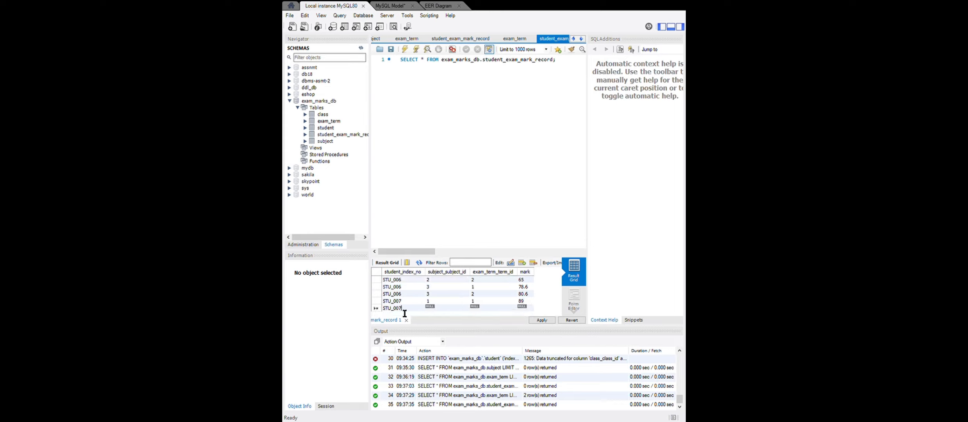
left_click(440, 307)
type("1")
left_click(472, 308)
type("2")
left_click(523, 308)
type("86")
type("5")
Add a third record for the seventh student with subject ID 2, exam term ID 1 and mark 35.
scroll(491, 304, "down", 1)
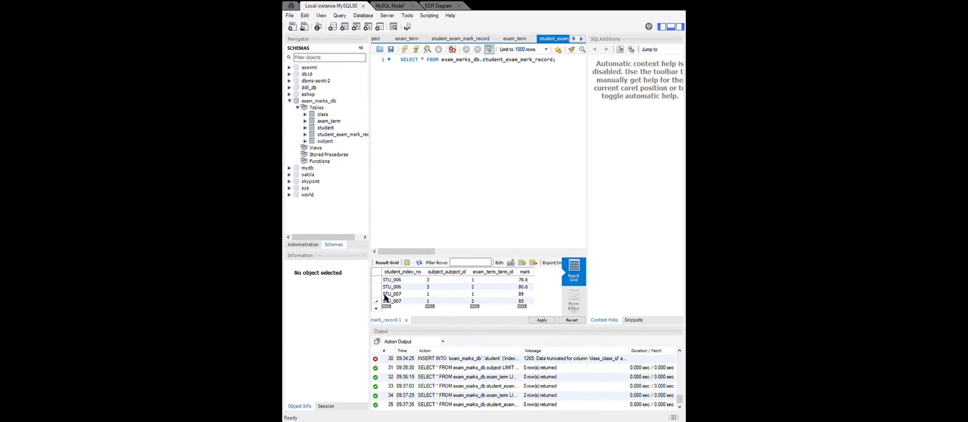
double_click(403, 308)
type("STU_007")
double_click(436, 310)
type("2")
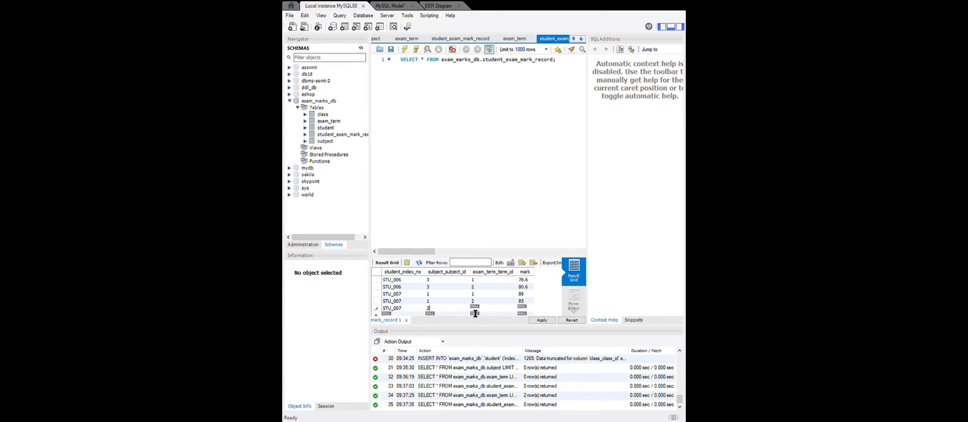
double_click(474, 309)
type("1")
double_click(521, 308)
type("35")
Add a fourth record for the seventh student with subject ID 2, exam term ID 2 and mark 65.
scroll(406, 307, "down", 1)
key("ctrl+v")
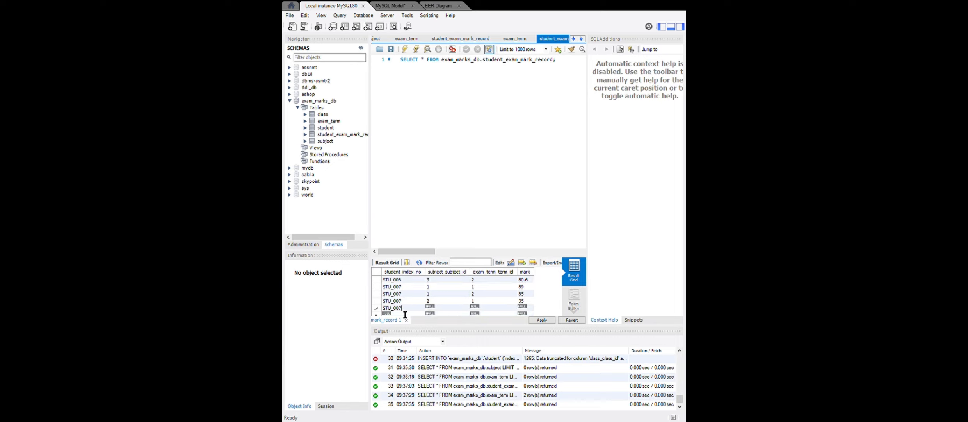
double_click(444, 309)
type("2")
double_click(480, 308)
type("2")
double_click(522, 308)
type("65")
key("Return")
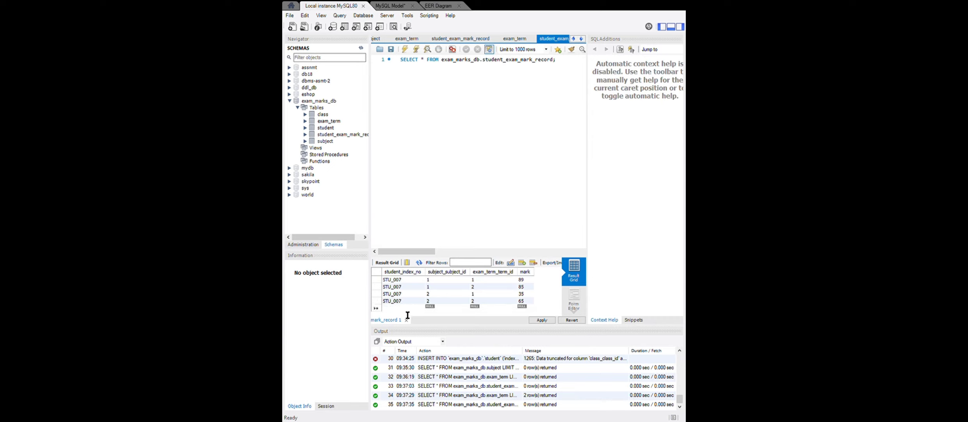
Add a fifth record for the seventh student with subject ID 3, exam term ID 1 and mark 85.23.
key("ctrl+v")
double_click(443, 306)
type("2")
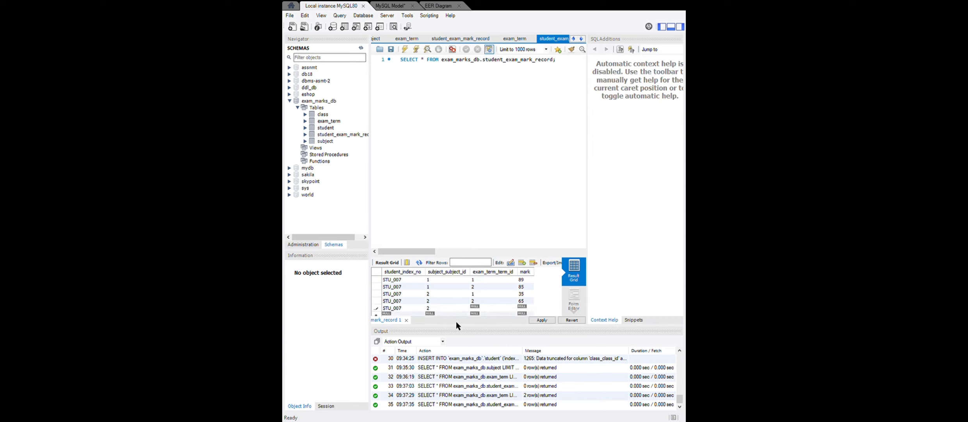
double_click(477, 307)
type("1")
double_click(522, 309)
type("85.23")
Add a sixth record for the seventh student with subject ID 3, exam term ID 2 and mark 95.5.
scroll(409, 301, "down", 1)
double_click(404, 307)
key("ctrl+v")
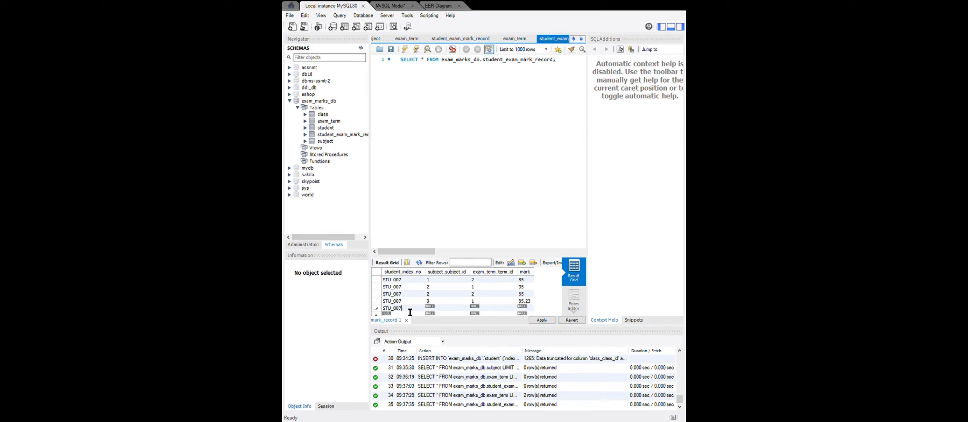
double_click(429, 307)
type("3")
double_click(473, 311)
type("2")
double_click(523, 308)
type("95.5")
Add a mark record for the eighth student with subject ID 1, exam term ID 1 and mark 72.52.
scroll(442, 285, "down", 1)
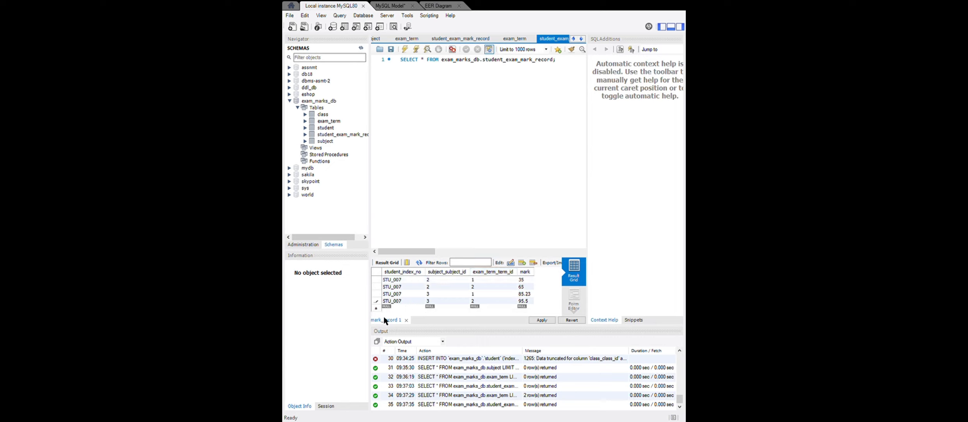
type("STU_007")
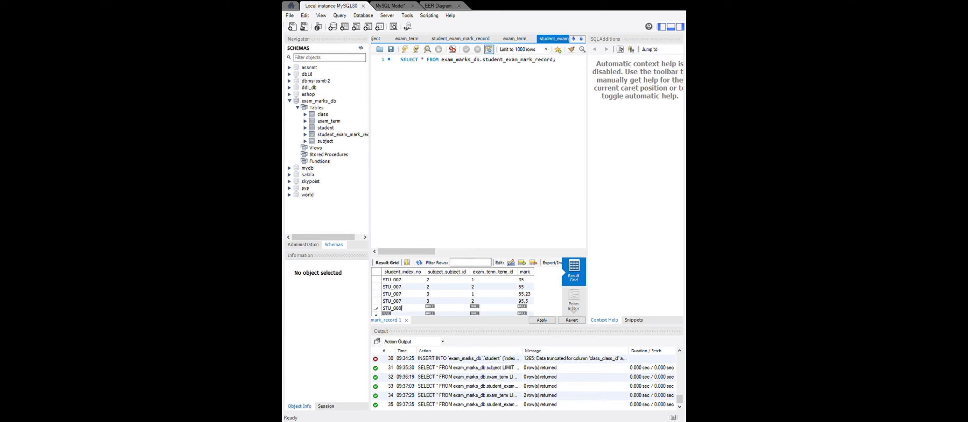
key("ctrl+a")
key("ctrl+c")
left_click(438, 306)
type("11")
left_click(524, 308)
type("72.52")
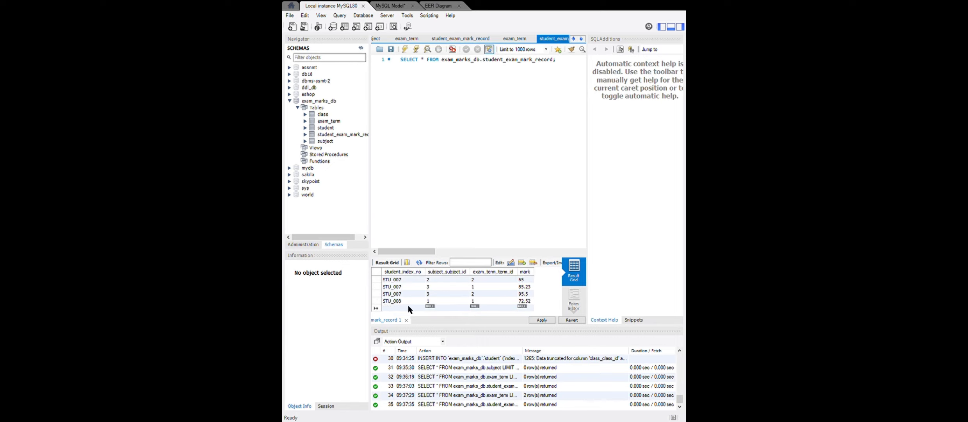
Add a second record for the eighth student with subject ID 1, exam term ID 2 and mark 78.56.
key("ctrl+v")
type("1")
key("Tab")
type("2")
key("Tab")
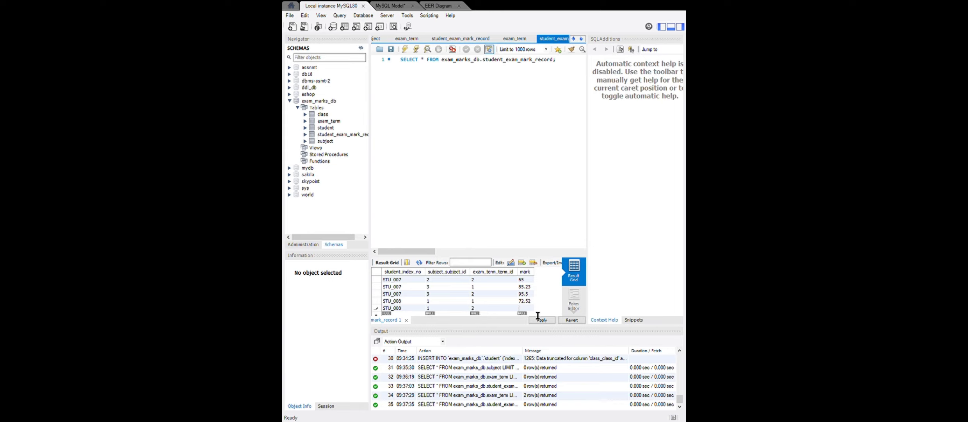
type("78.56")
Add a third record for the eighth student with subject ID 2, exam term ID 1 and mark 75.
scroll(518, 296, "down", 1)
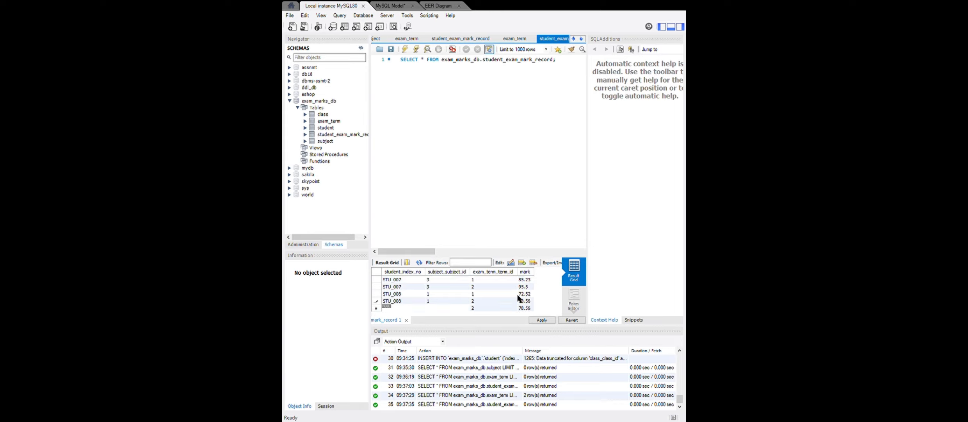
double_click(403, 306)
type("STU_008")
key("Tab")
type("2")
key("Tab")
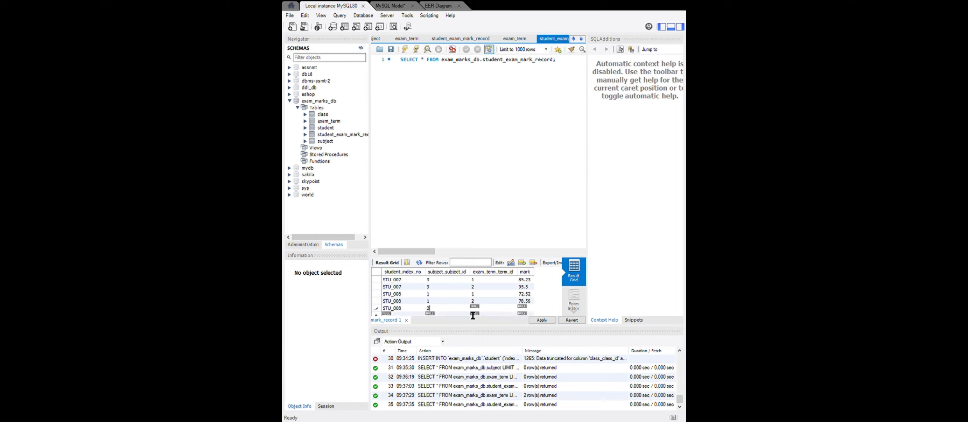
type("1")
key("Tab")
type("75")
Add a fourth record for the eighth student with subject ID 2, exam term ID 2 and mark 85.
left_click(416, 314)
scroll(419, 312, "down", 1)
key("ctrl+v")
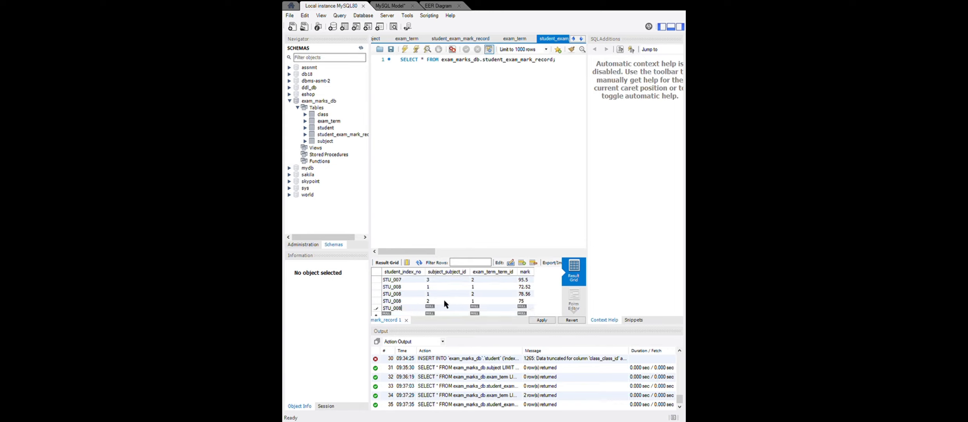
double_click(444, 308)
type("2")
left_click(479, 310)
type("2")
left_click(522, 308)
type("85")
key("Tab")
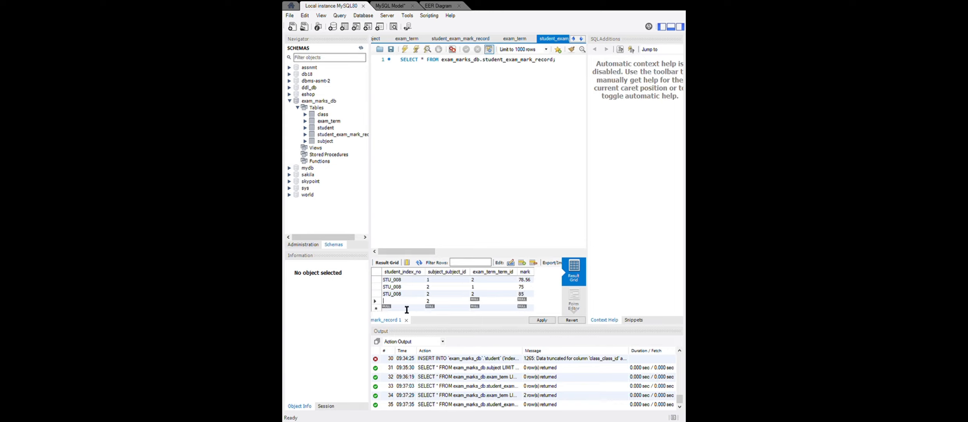
Add a fifth record for the eighth student with subject ID 3, exam term ID 1 and mark 99.
key("ctrl+v")
key("Tab")
type("2")
key("BackSpace")
type("3")
key("Tab")
type("1")
key("Tab")
type("99")
Add a sixth record for the eighth student with subject ID 3, exam term ID 2 and mark 85, and apply the new records.
key("ctrl+v")
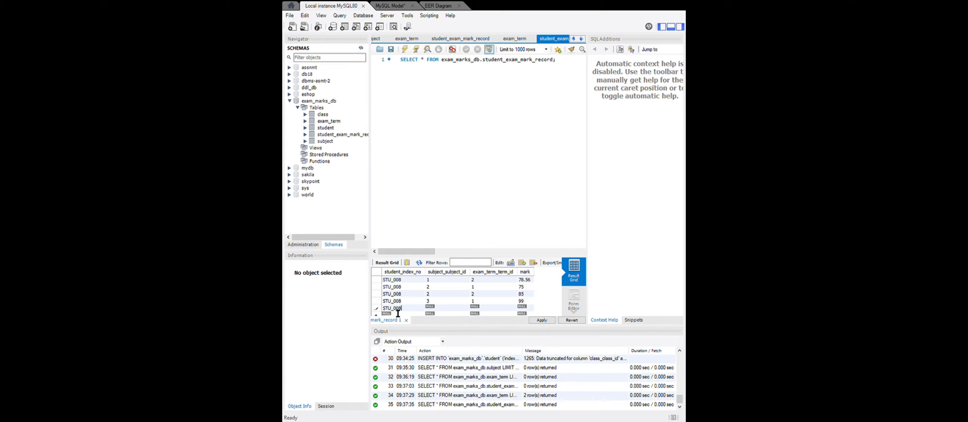
double_click(428, 310)
type("3")
double_click(484, 309)
type("2")
double_click(521, 310)
type("85")
left_click(544, 320)
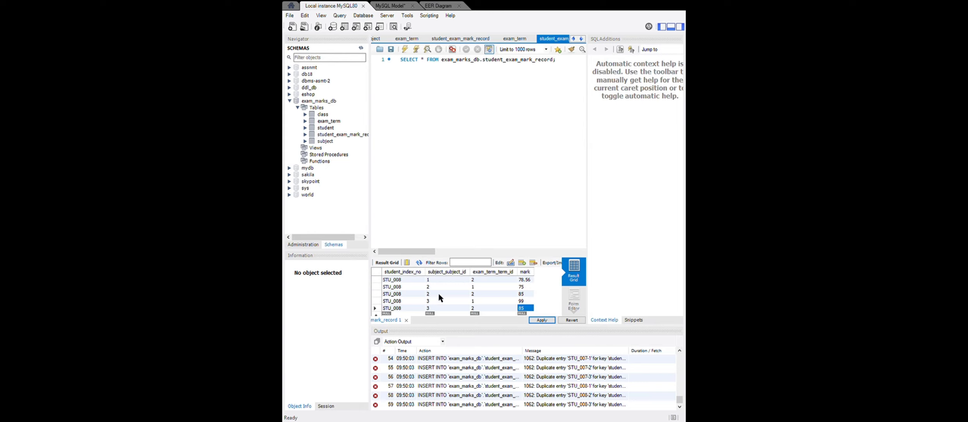
Enlarge the result grid and review the entered mark records from the first student to the eighth.
left_click(428, 318)
left_click_drag(443, 257, 463, 98)
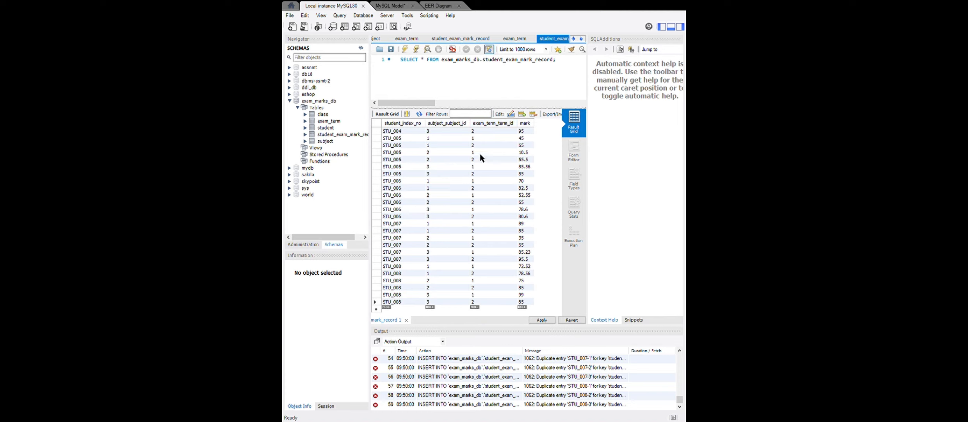
scroll(476, 177, "up", 8)
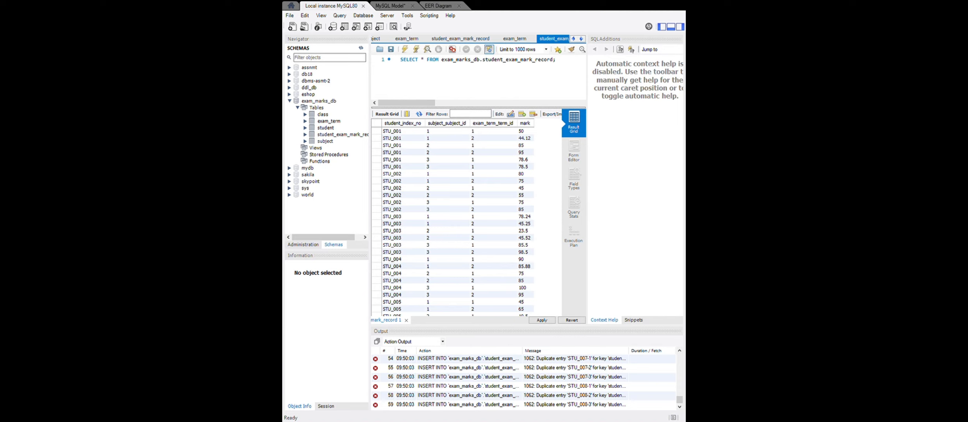
scroll(432, 188, "down", 8)
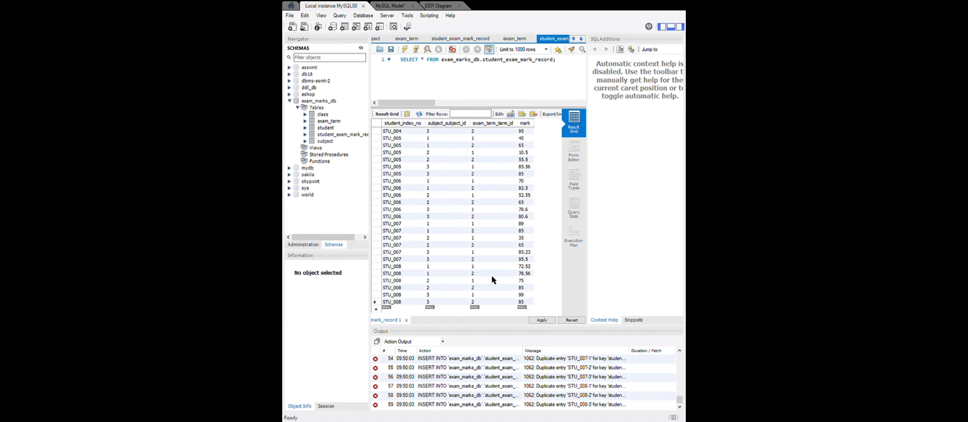
scroll(491, 275, "up", 7)
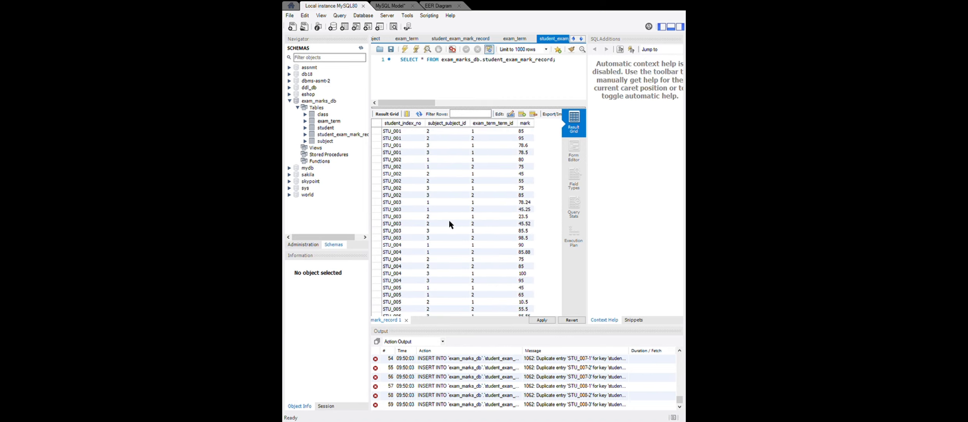
scroll(449, 223, "up", 1)
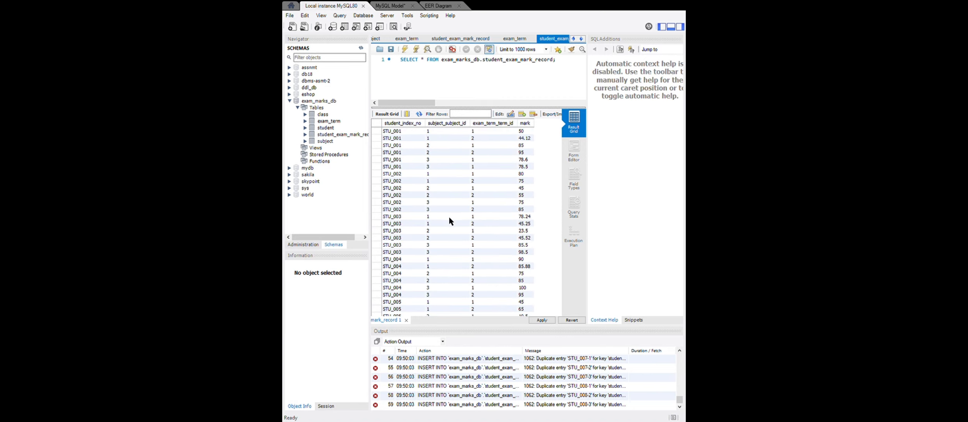